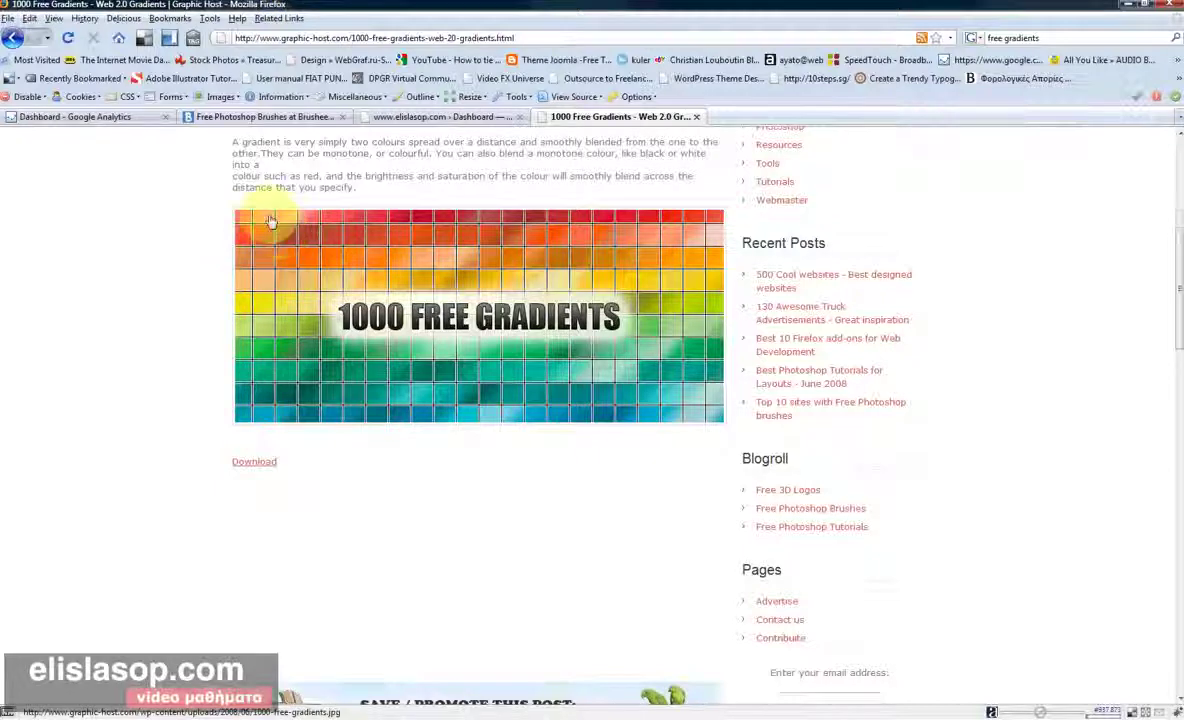
Step: Browse the 1000 Free Gradients page in Firefox, then minimize the browser
scroll(277, 232, up, 4)
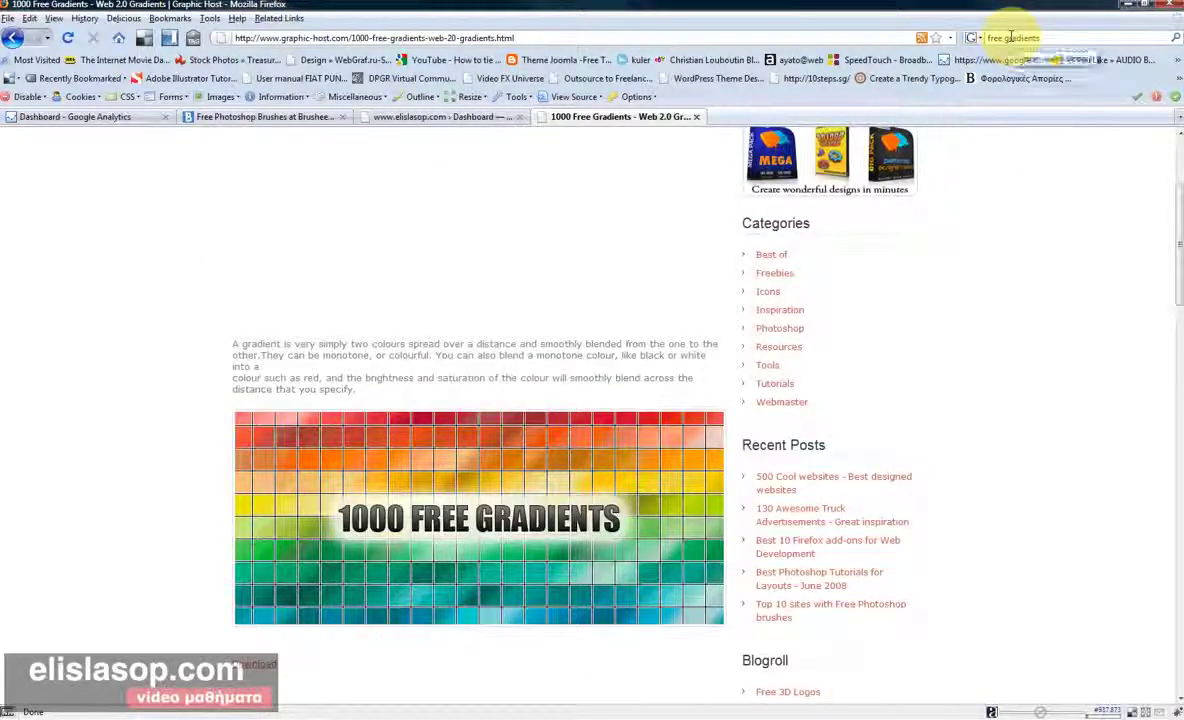
click(1045, 38)
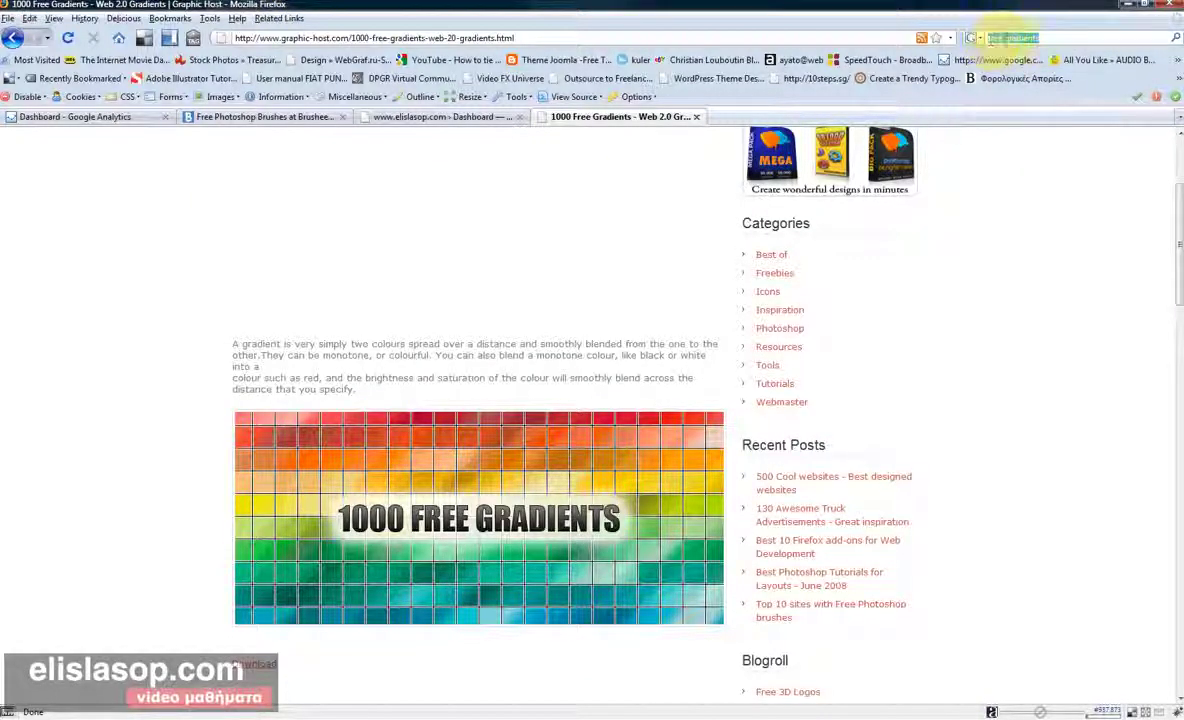
scroll(309, 264, up, 3)
scroll(301, 237, up, 1)
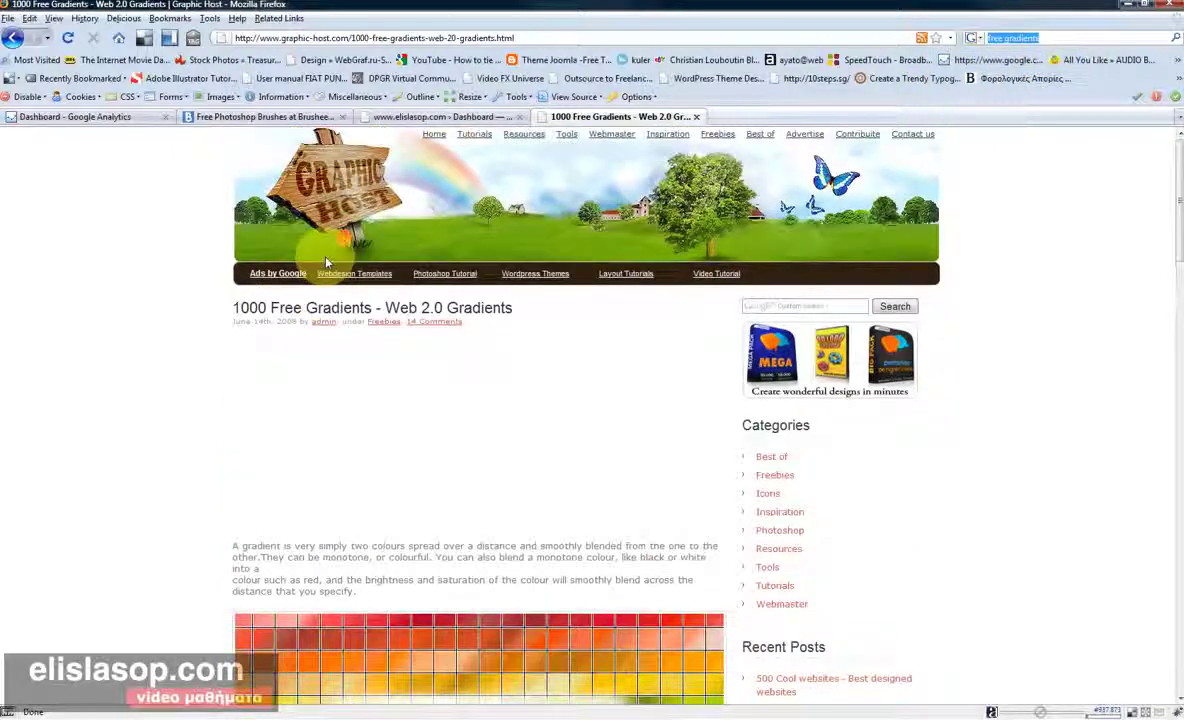
scroll(301, 237, down, 1)
scroll(287, 275, down, 6)
scroll(285, 272, down, 2)
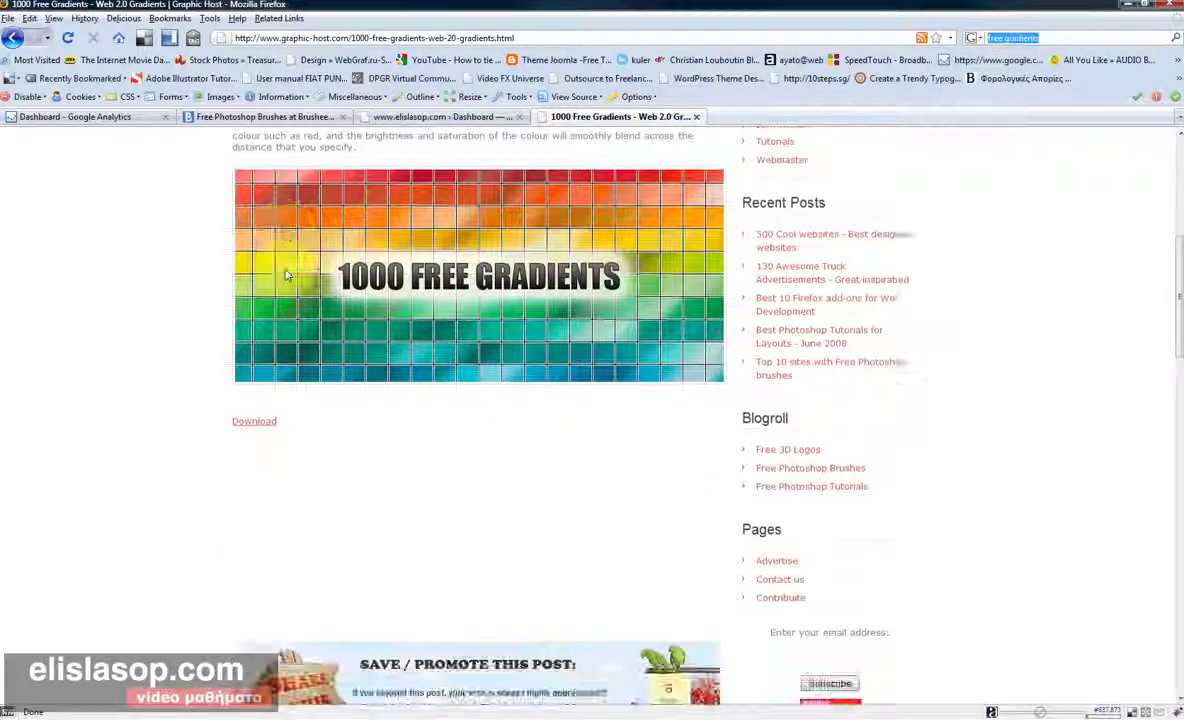
scroll(366, 260, up, 1)
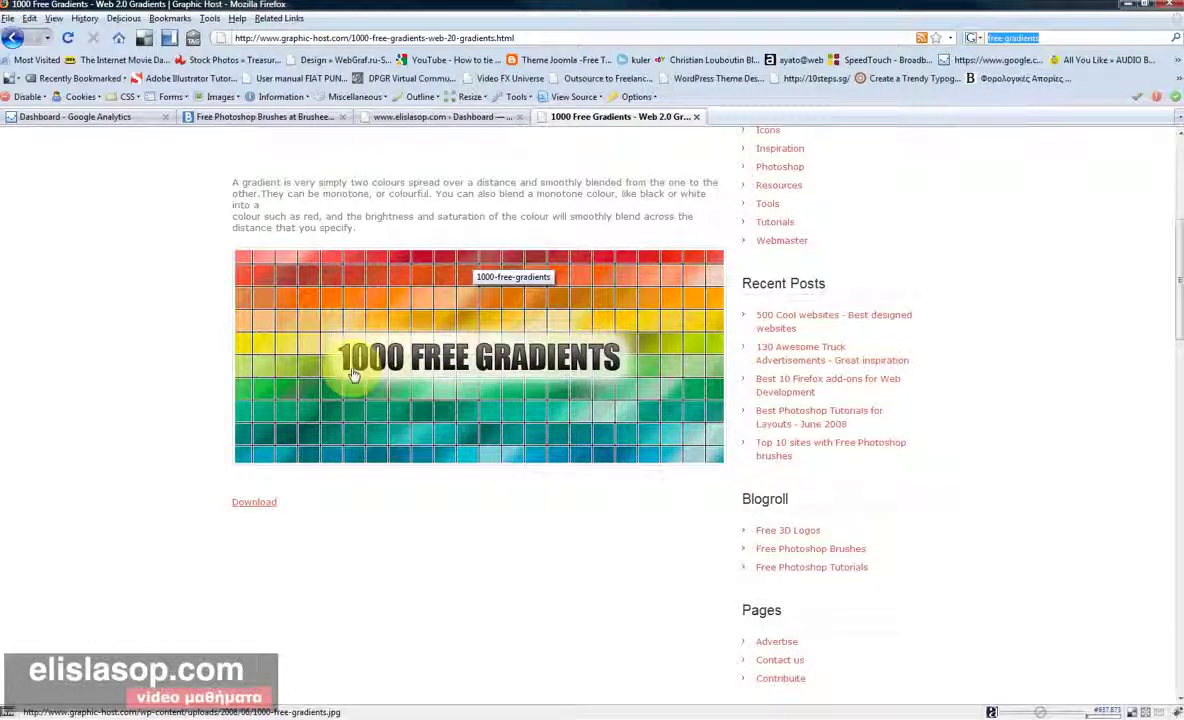
scroll(349, 370, down, 1)
scroll(347, 368, up, 1)
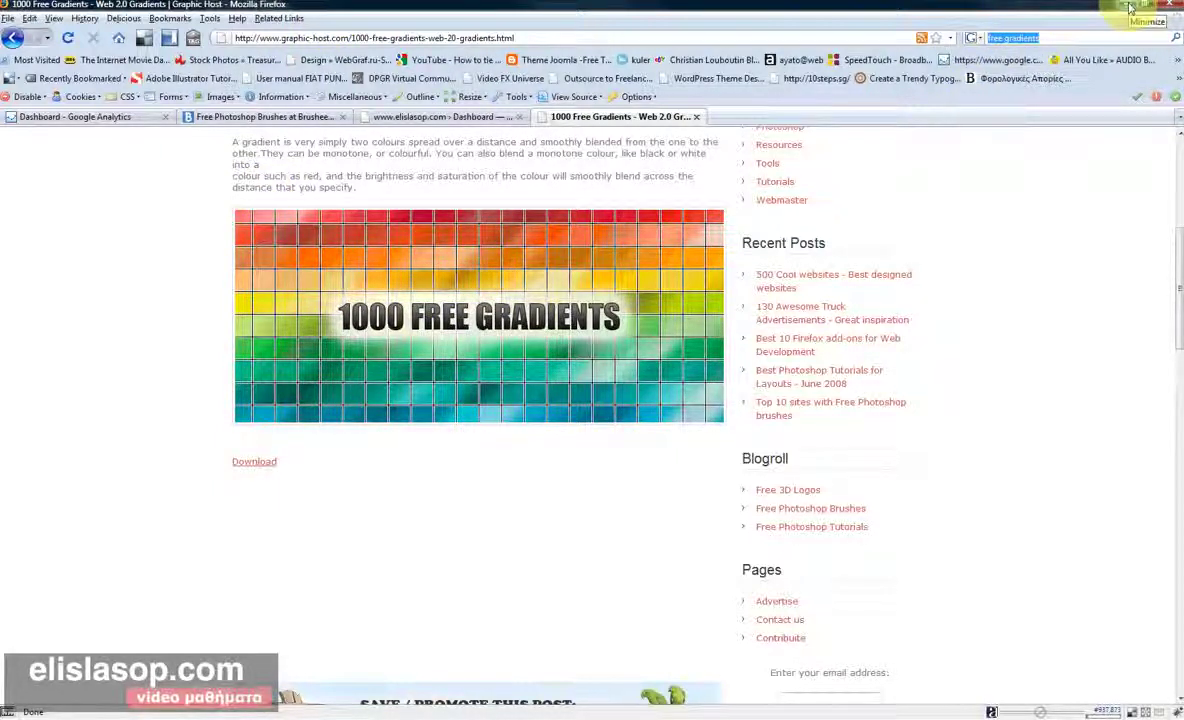
click(1130, 8)
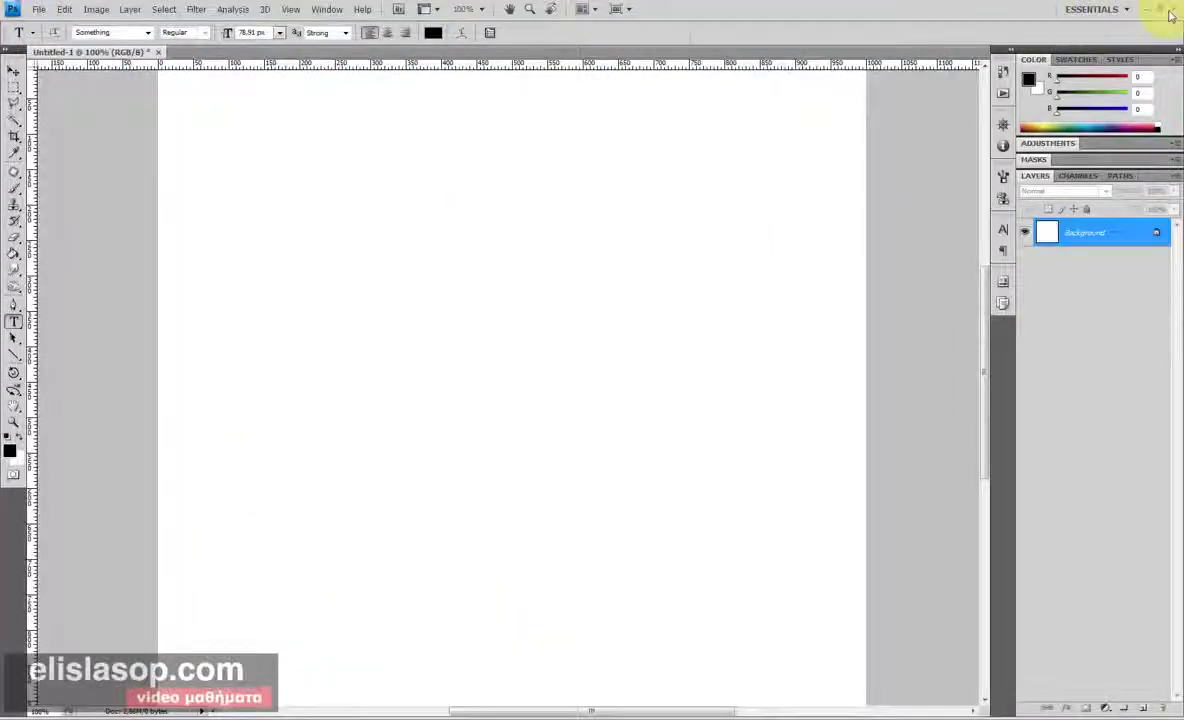
Step: Drag the graphic-host gradients GRD file to the desktop centre and restore Photoshop
click(1146, 11)
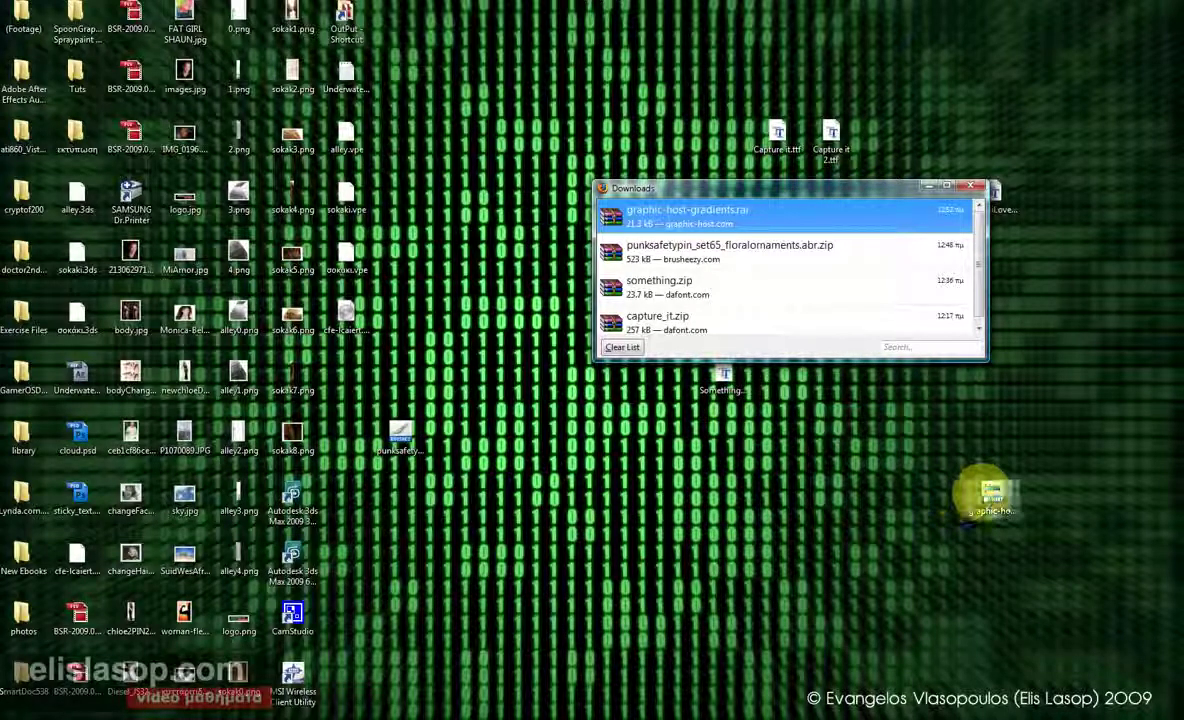
mouse_move(983, 494)
mouse_down()
mouse_move(563, 528)
mouse_move(701, 508)
mouse_up()
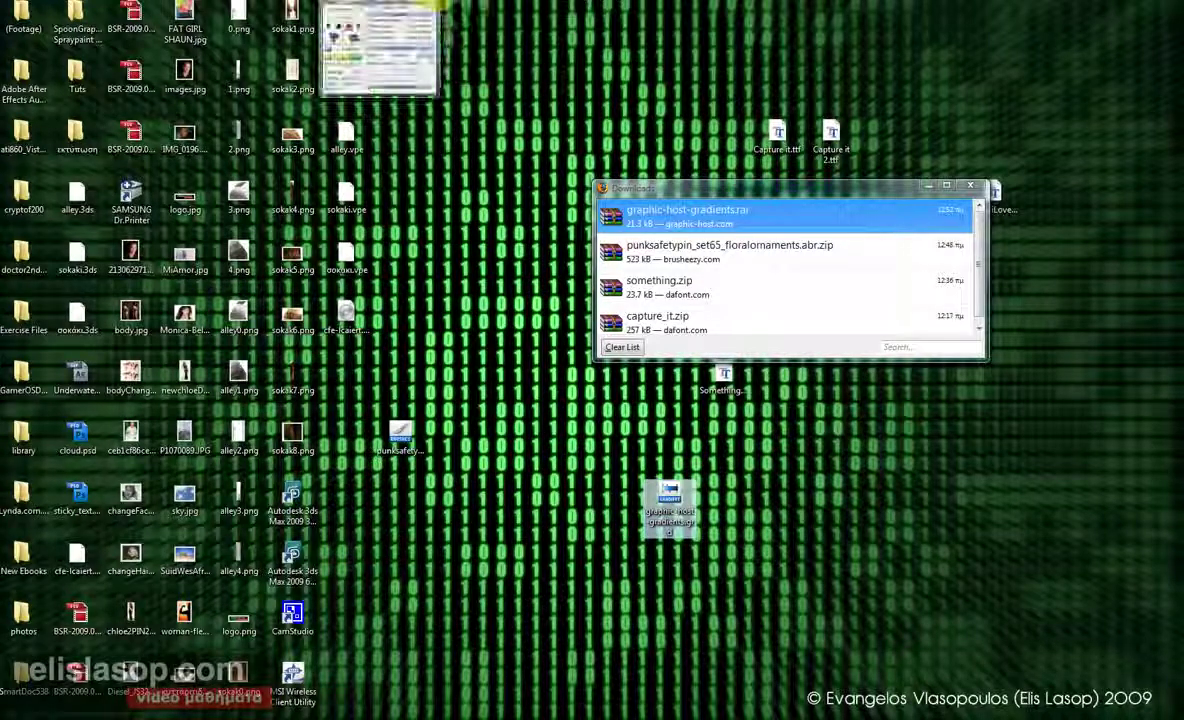
click(476, 5)
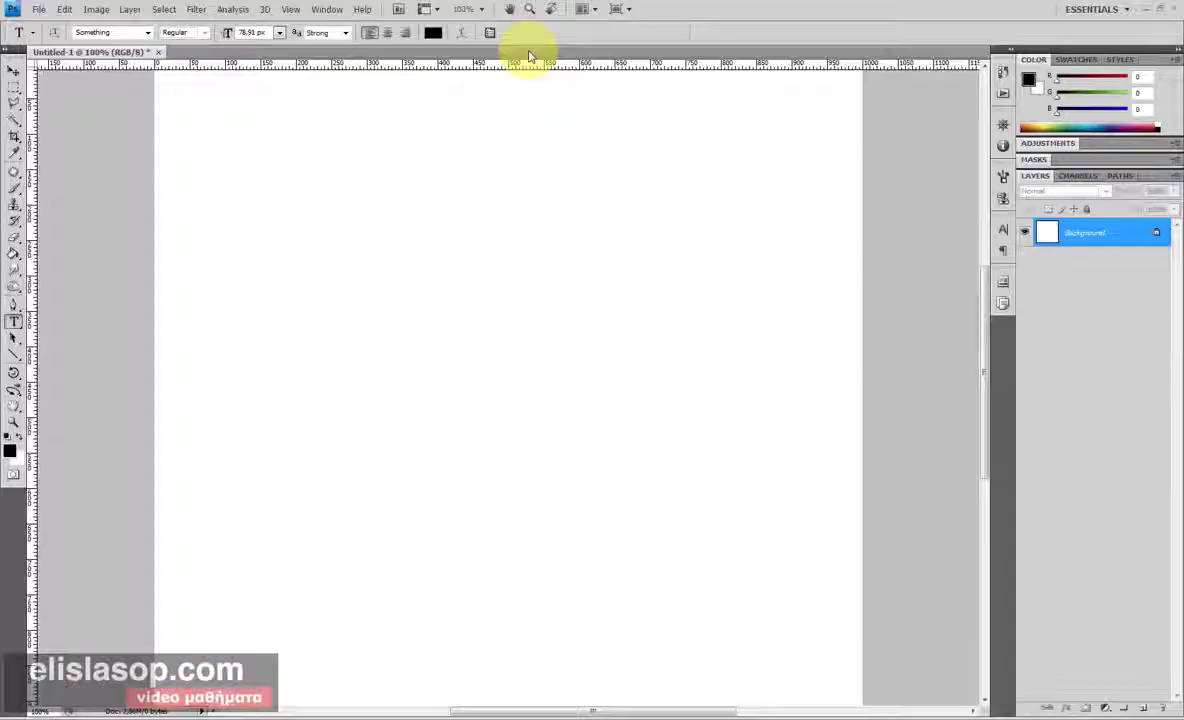
Step: Unlock the Background as Layer 0 and turn on a Gradient Overlay layer style
double_click(1118, 236)
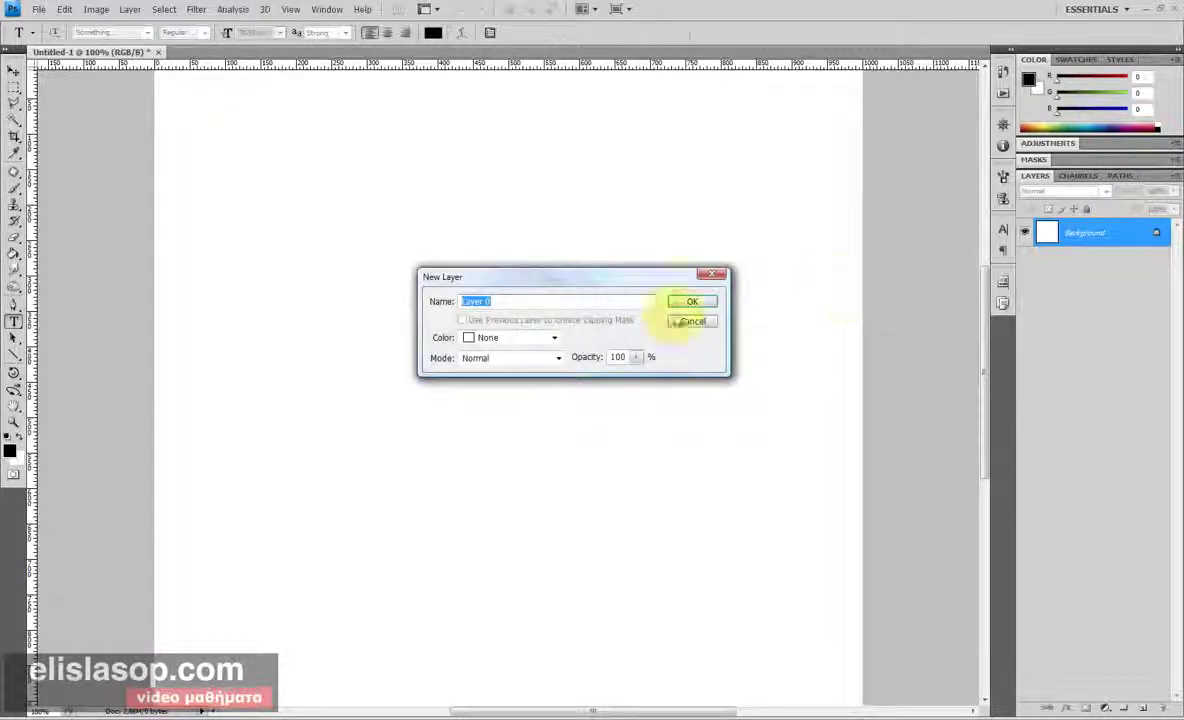
click(688, 302)
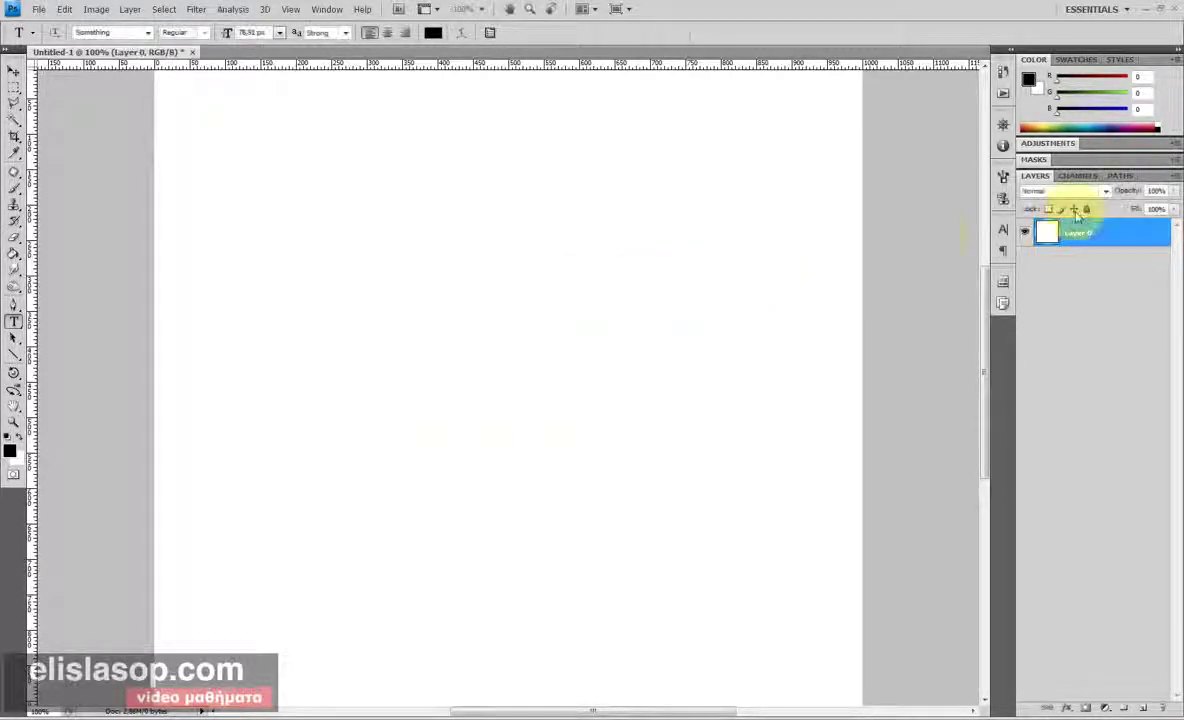
right_click(1121, 236)
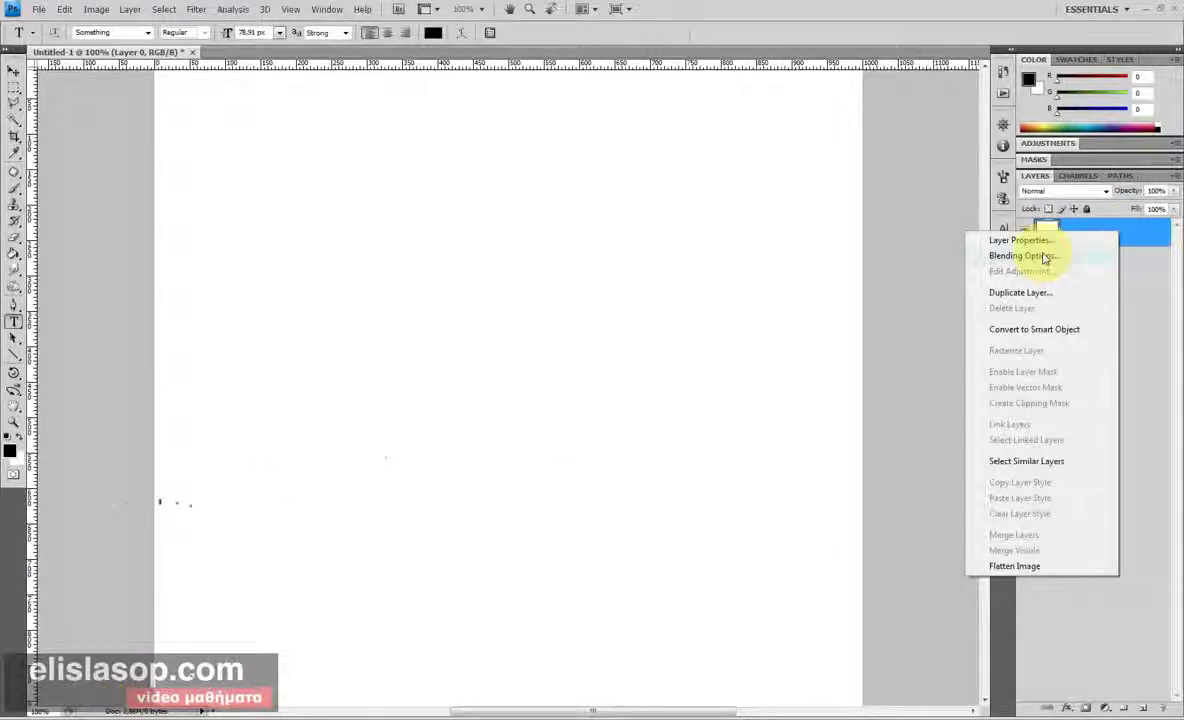
click(1044, 256)
drag(752, 90, 675, 130)
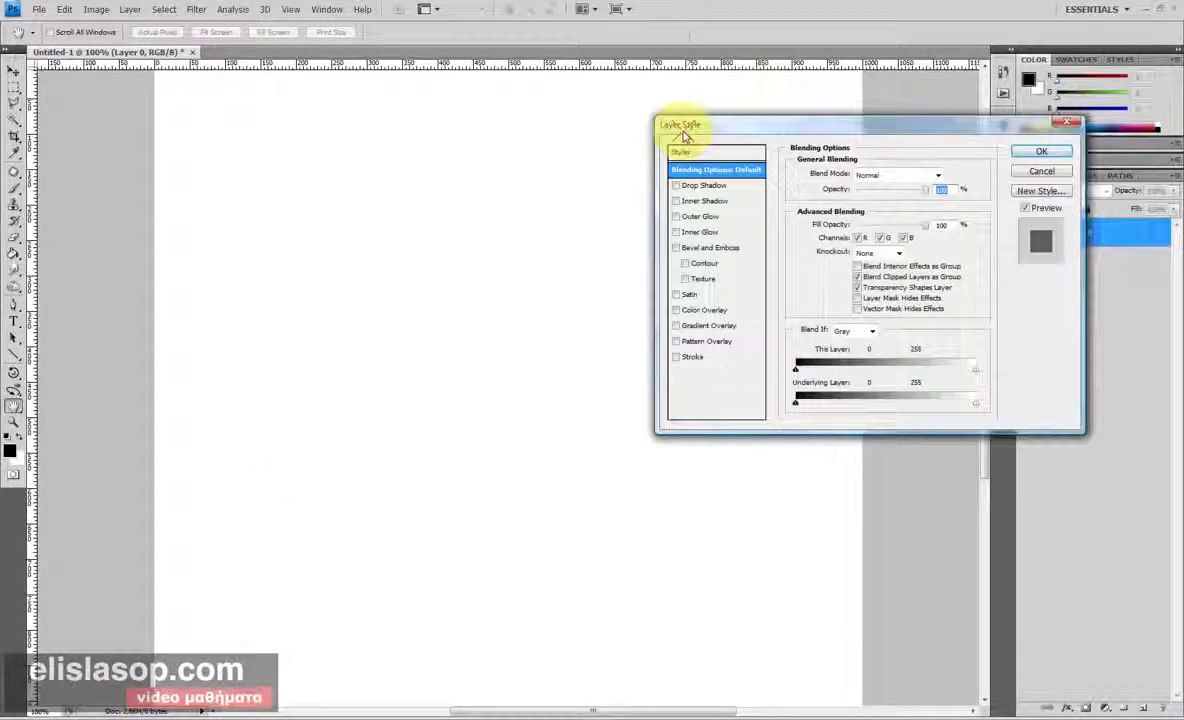
click(695, 331)
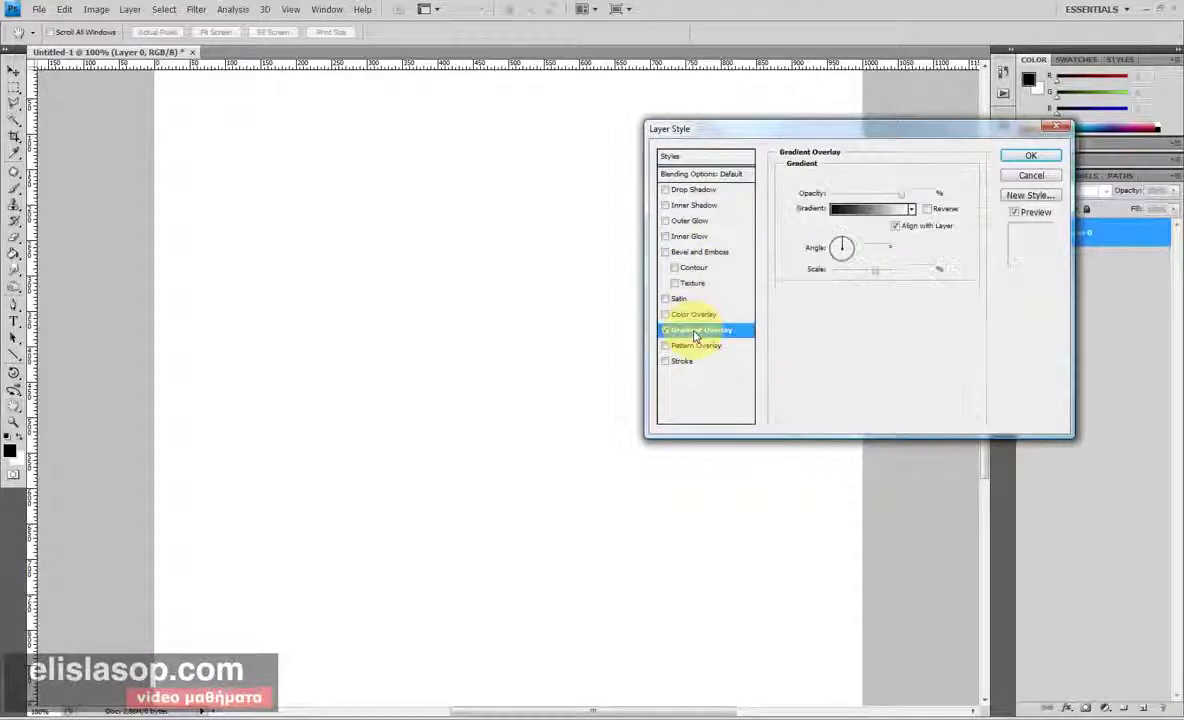
Step: Reset the gradient presets to Photoshop's default set
click(911, 209)
click(911, 209)
click(911, 209)
click(911, 209)
click(911, 209)
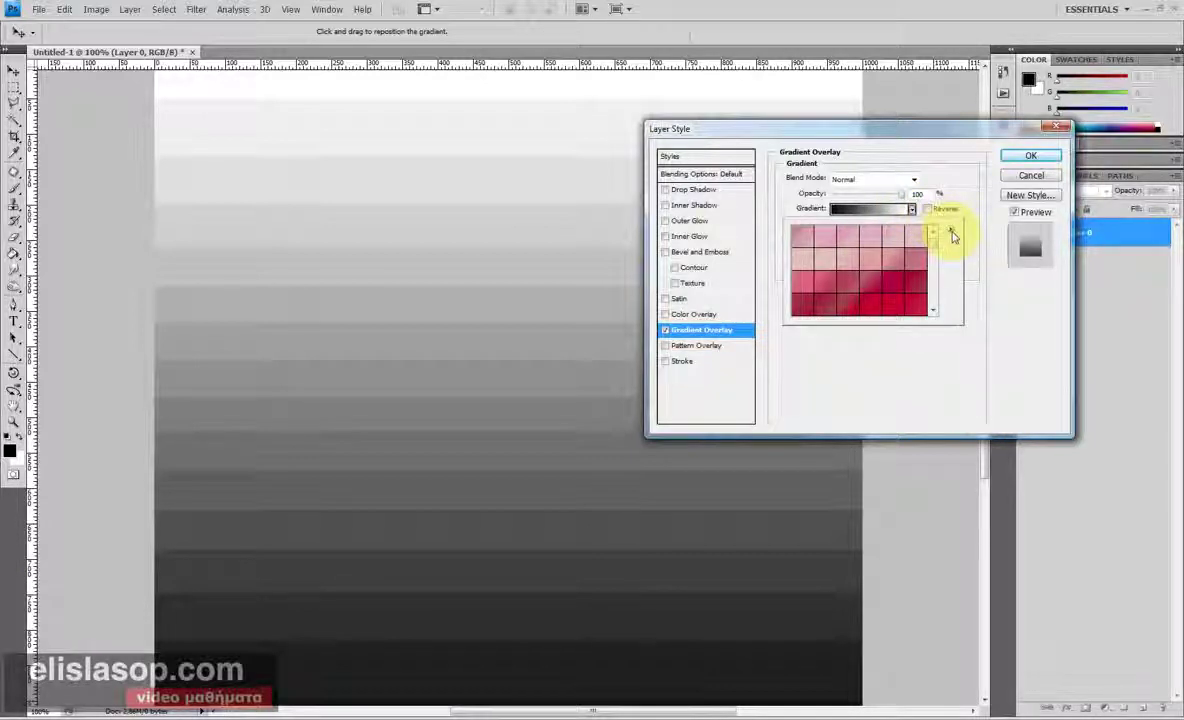
click(950, 231)
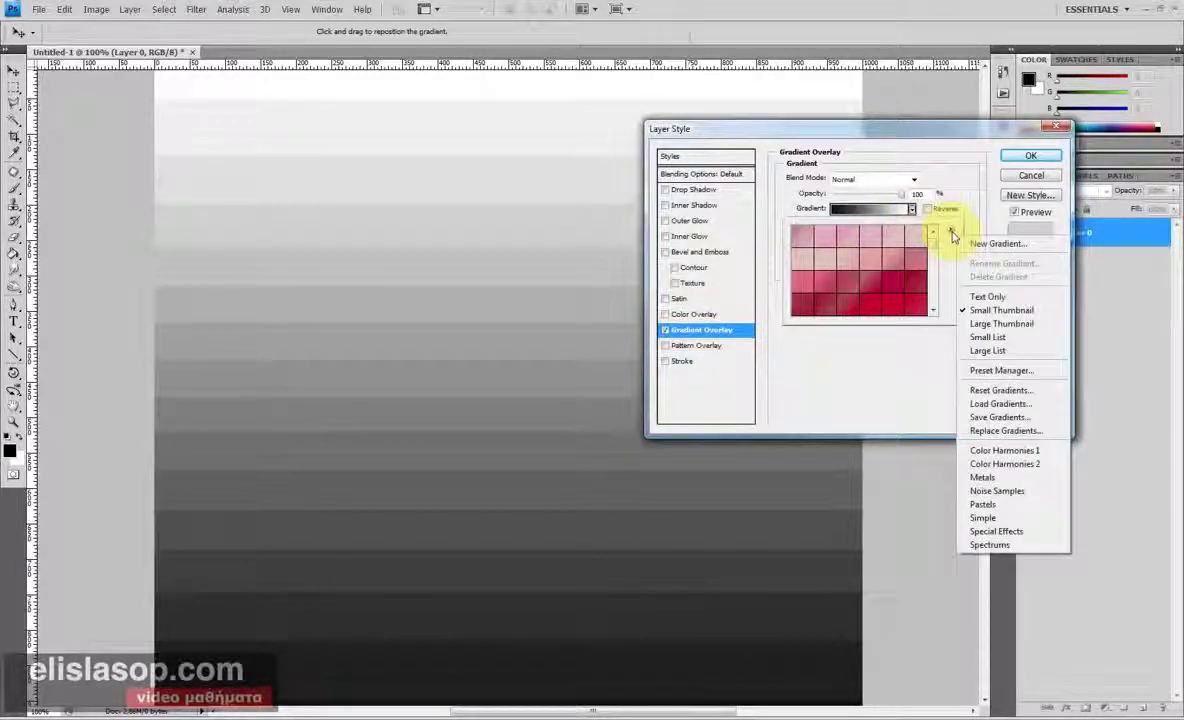
click(1000, 390)
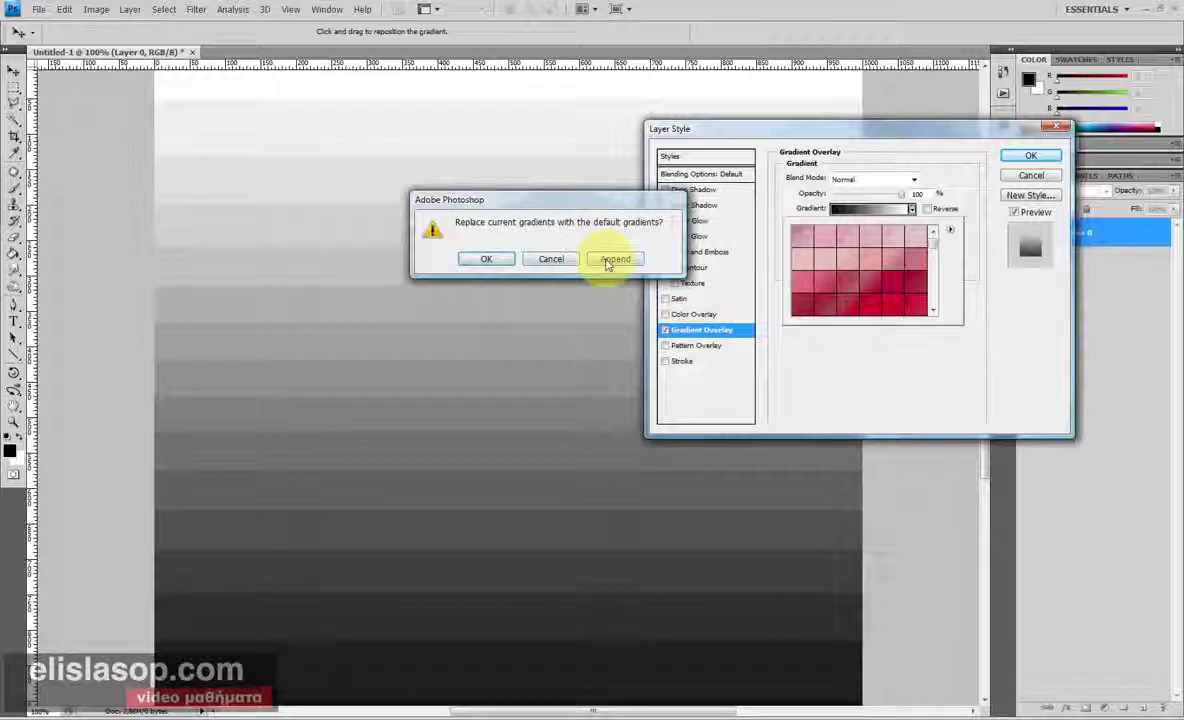
click(482, 259)
click(949, 232)
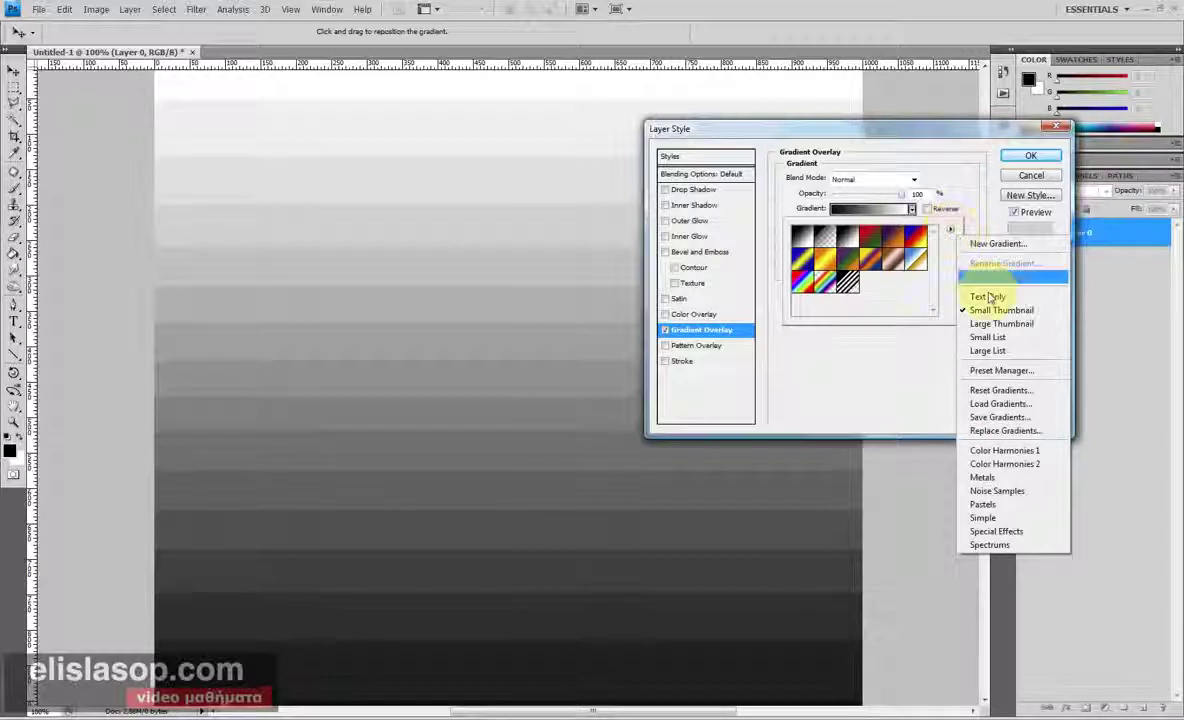
Step: Load the graphic-host-gradients.grd gradient set into the presets
click(983, 405)
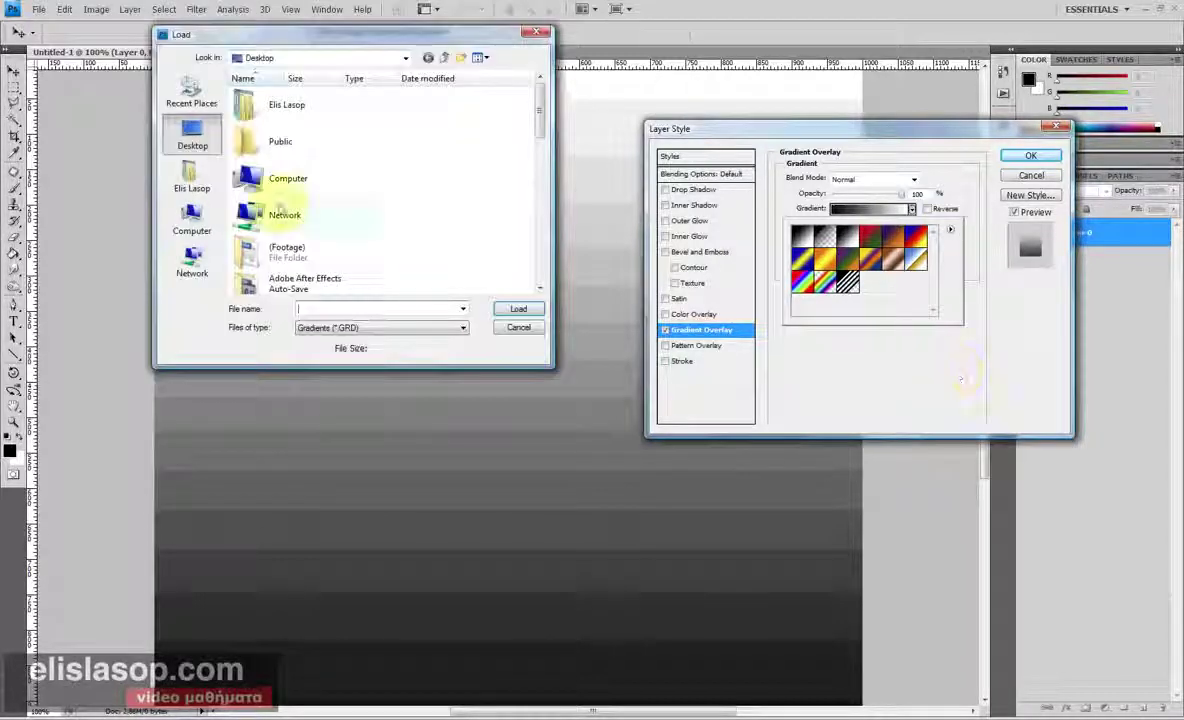
drag(537, 110, 537, 257)
click(321, 247)
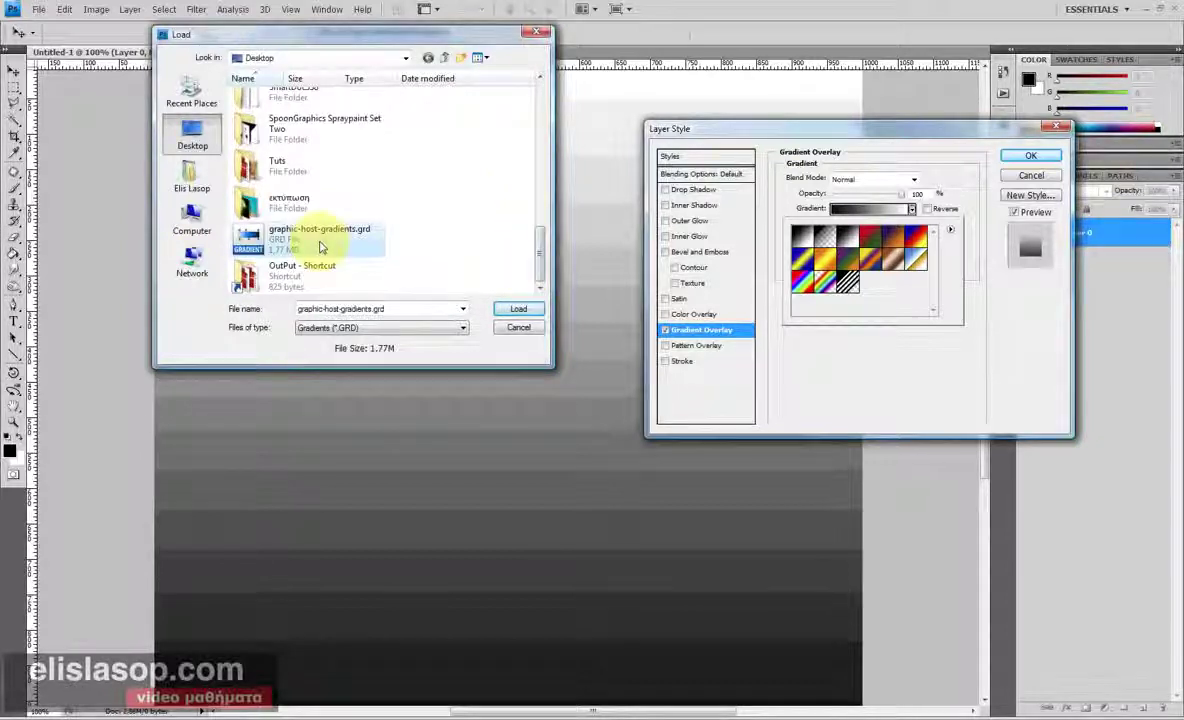
click(508, 313)
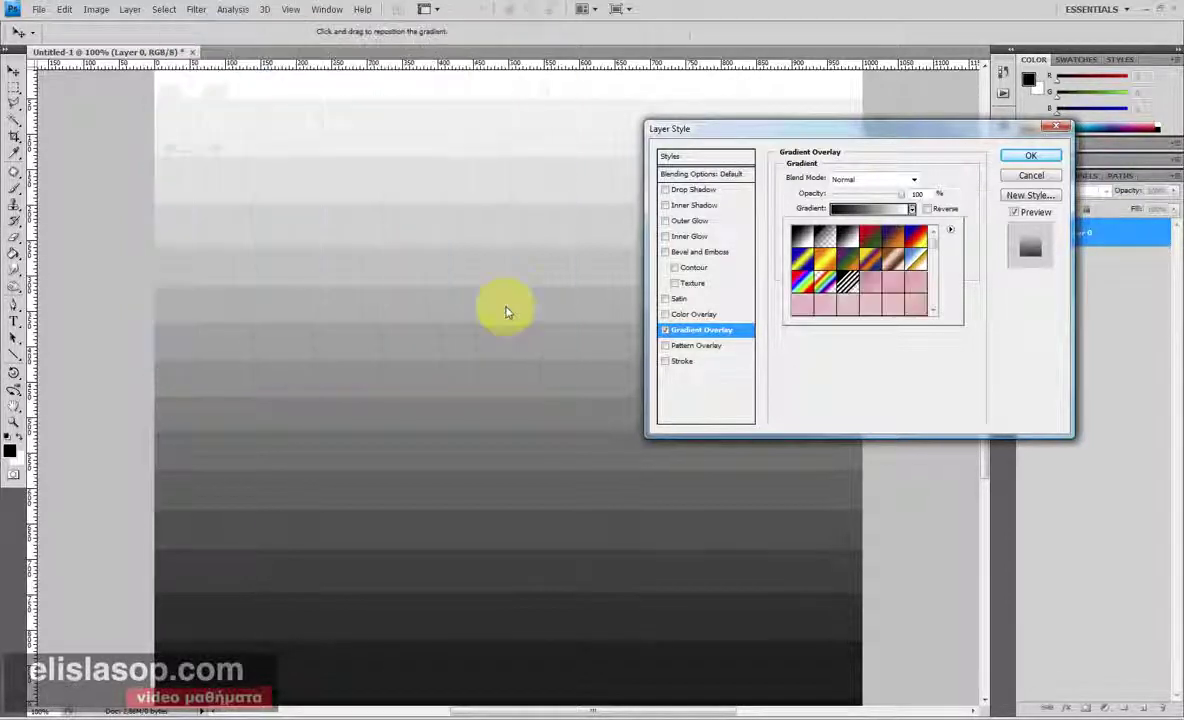
Step: Apply a pale blue gradient preset as Layer 0's Gradient Overlay
mouse_move(938, 251)
mouse_down()
mouse_move(936, 300)
mouse_move(932, 278)
mouse_move(793, 251)
mouse_up()
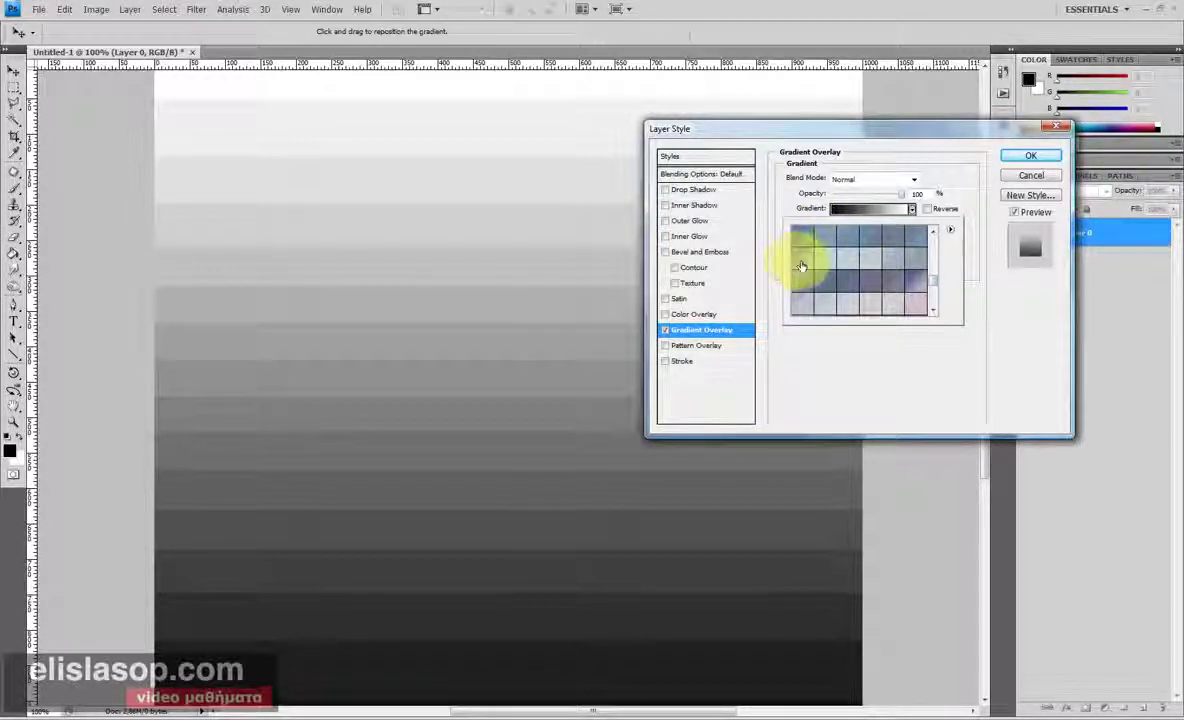
click(825, 259)
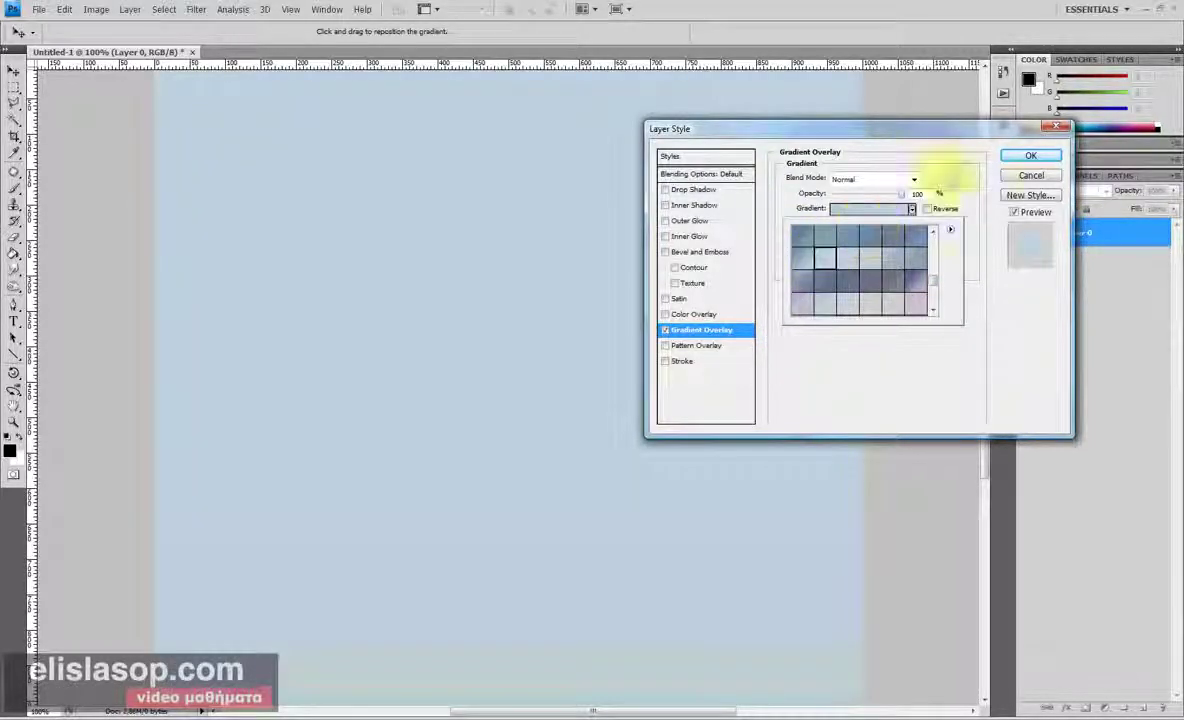
click(962, 162)
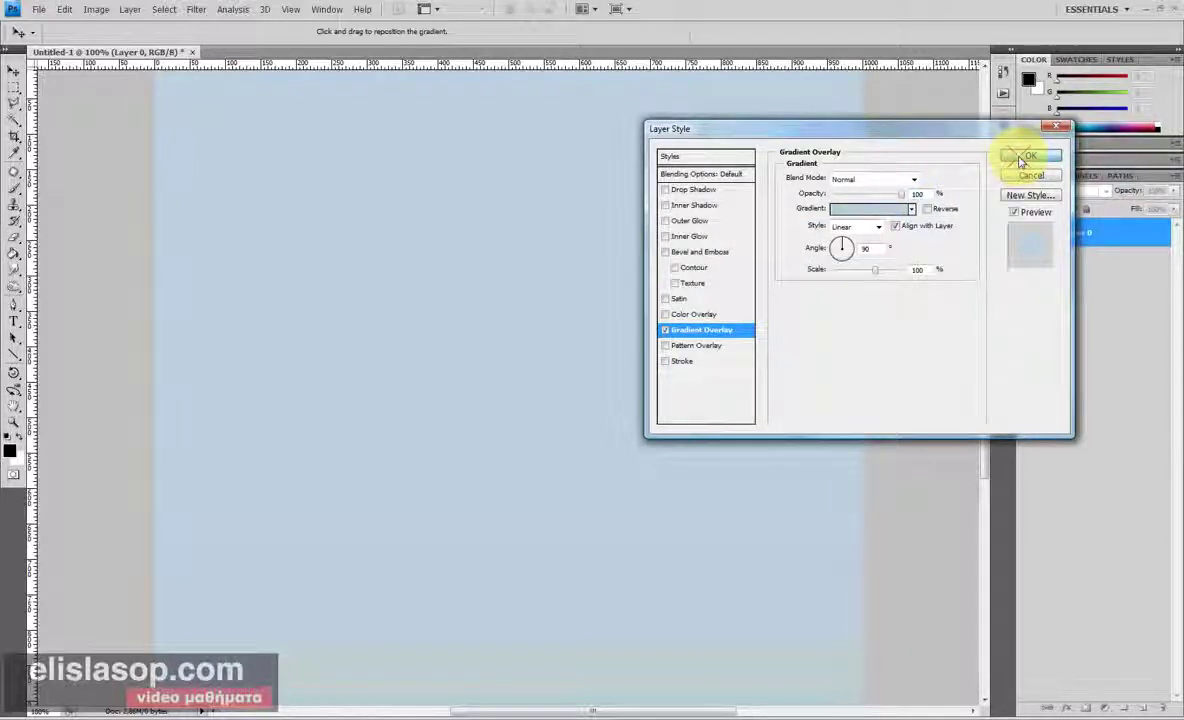
click(1022, 160)
key(t)
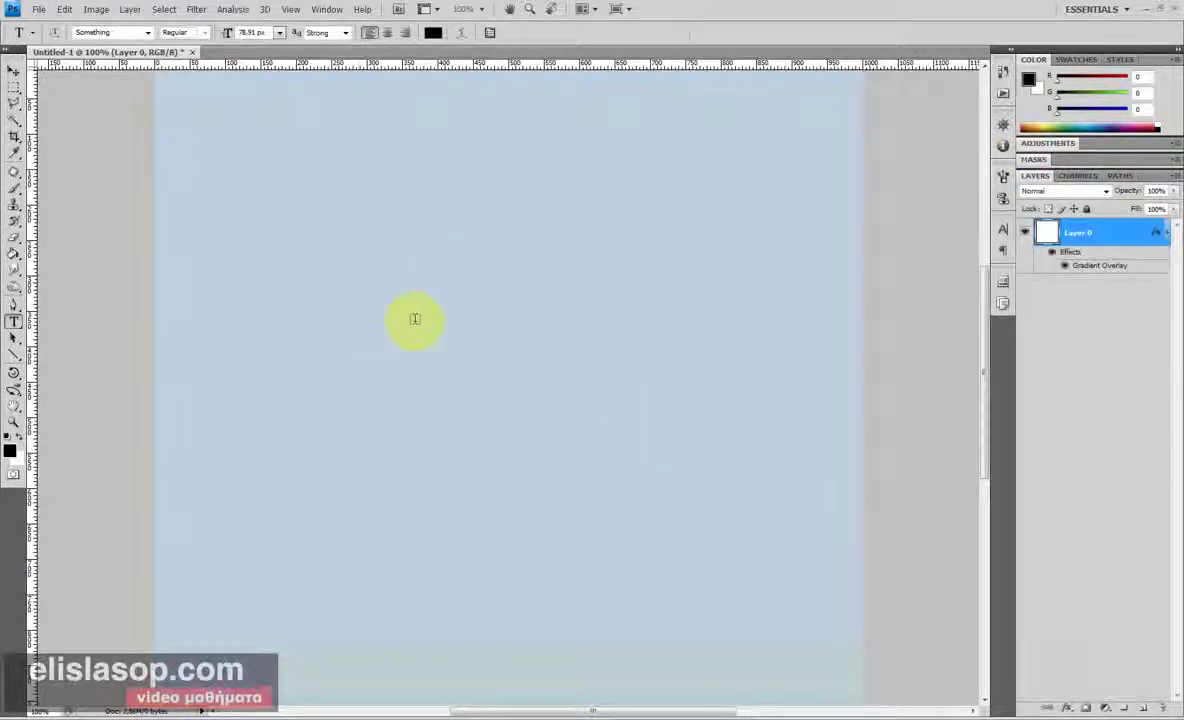
Step: Select the Gradient Tool with a pastel pink-purple gradient preset
ctrl+alt+click(412, 319)
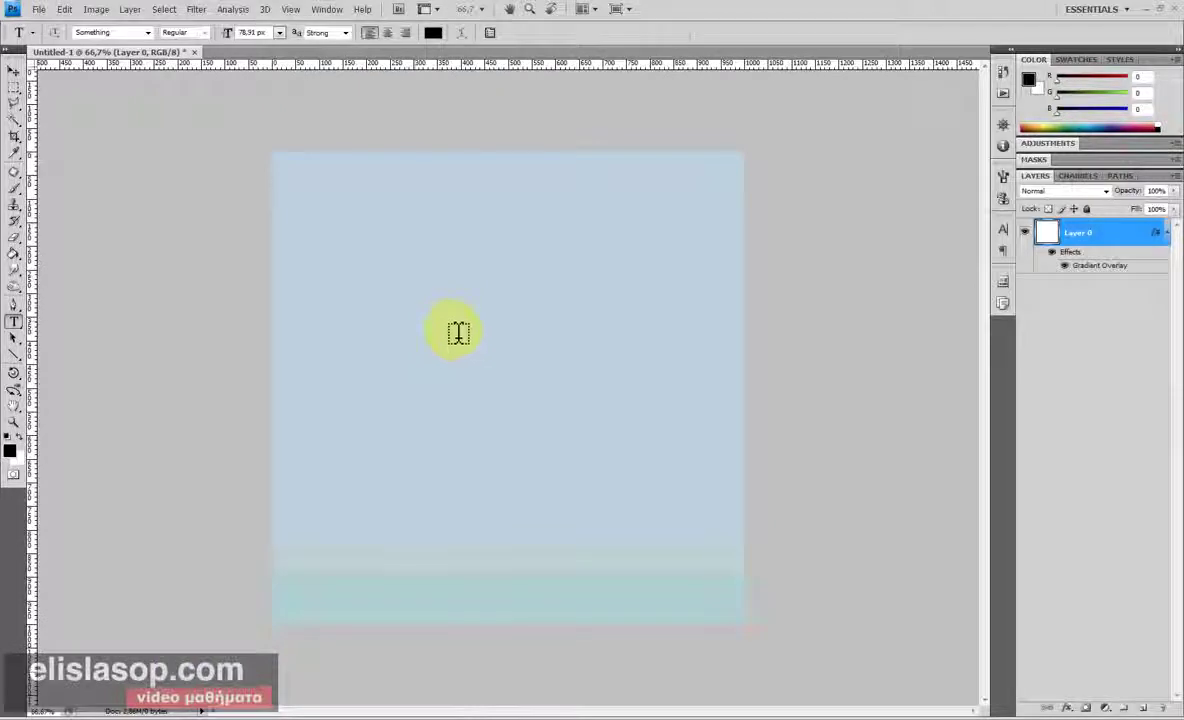
ctrl+click(455, 327)
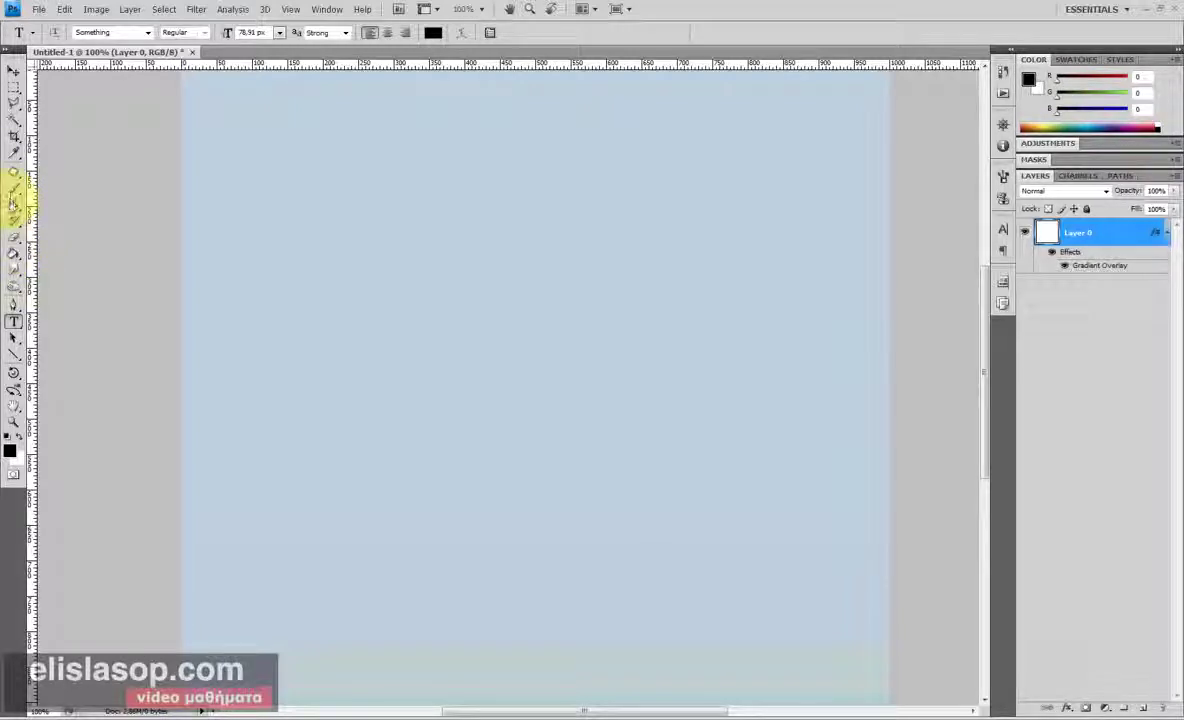
click(12, 255)
click(57, 256)
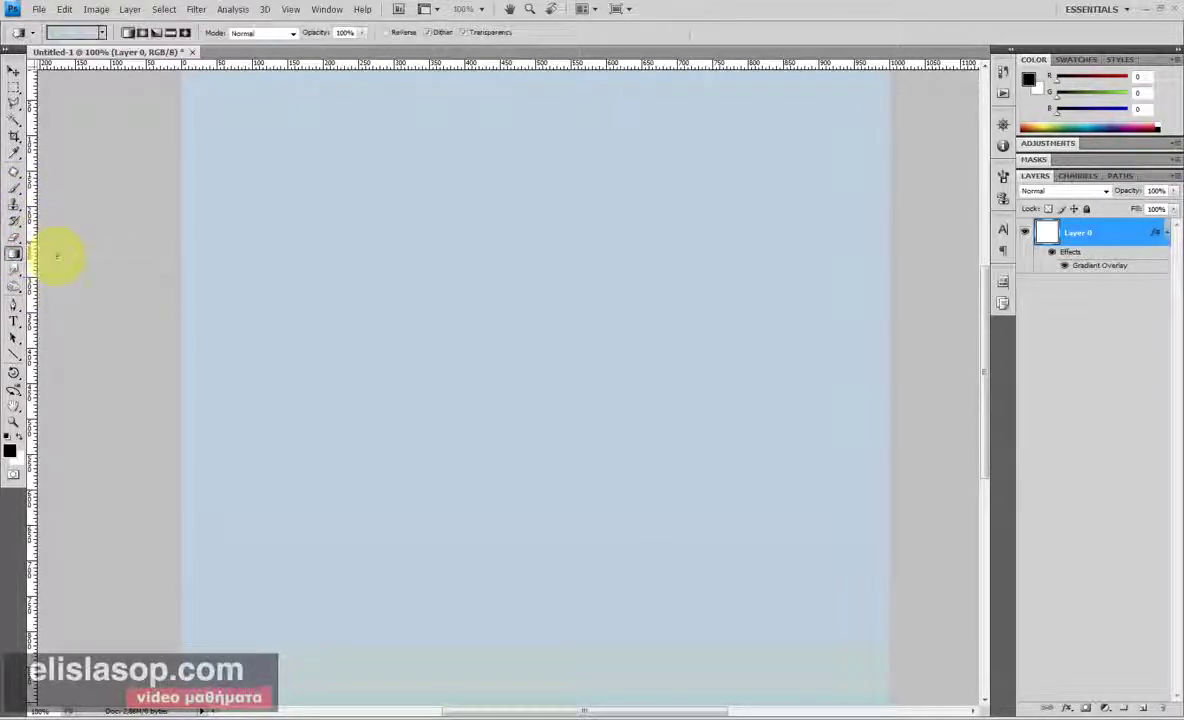
click(101, 32)
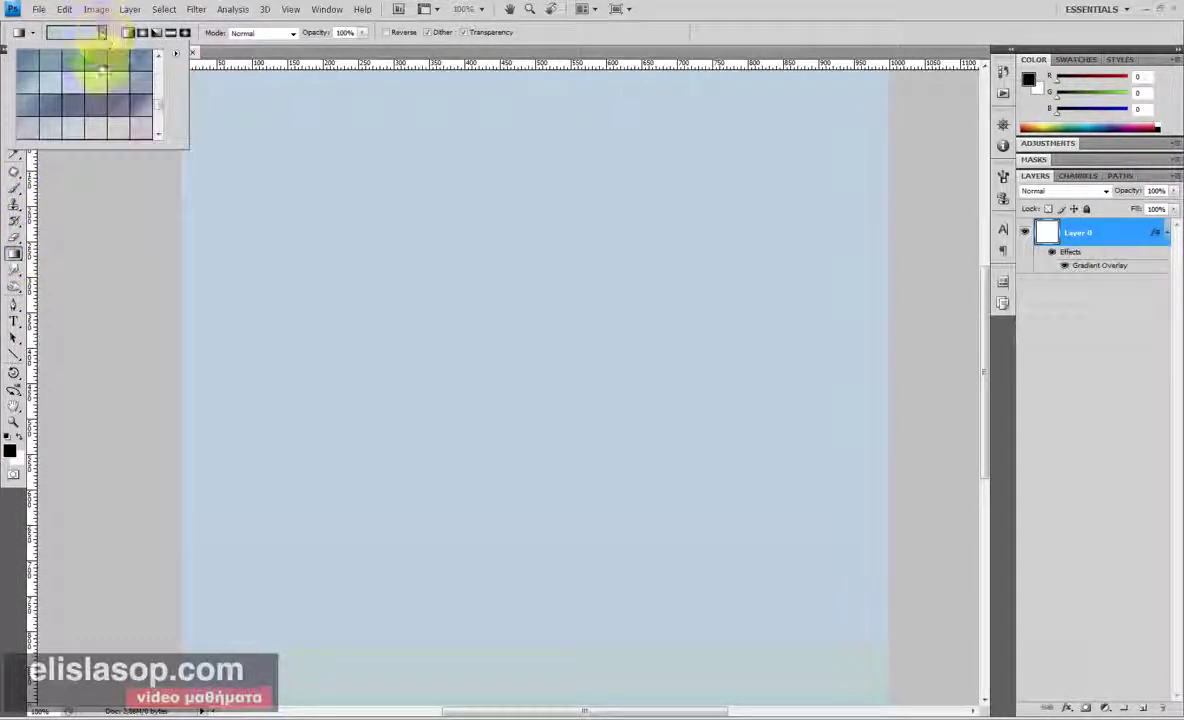
scroll(93, 110, down, 2)
scroll(92, 106, down, 2)
scroll(90, 105, down, 2)
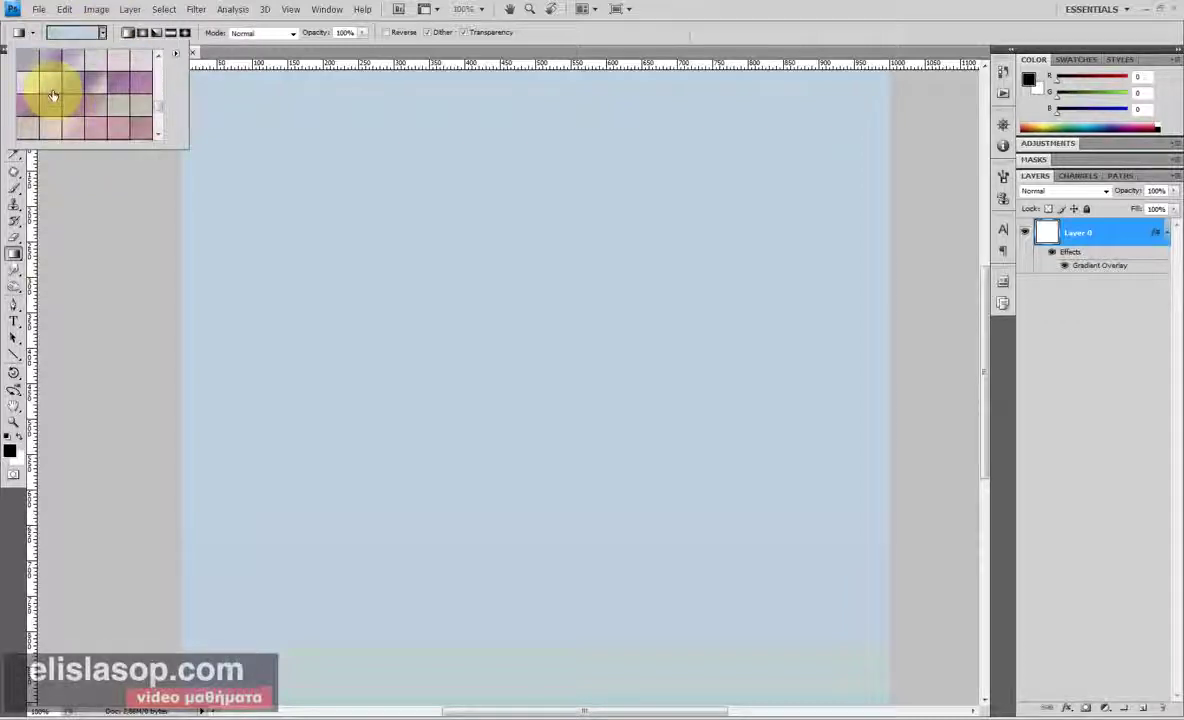
key(Return)
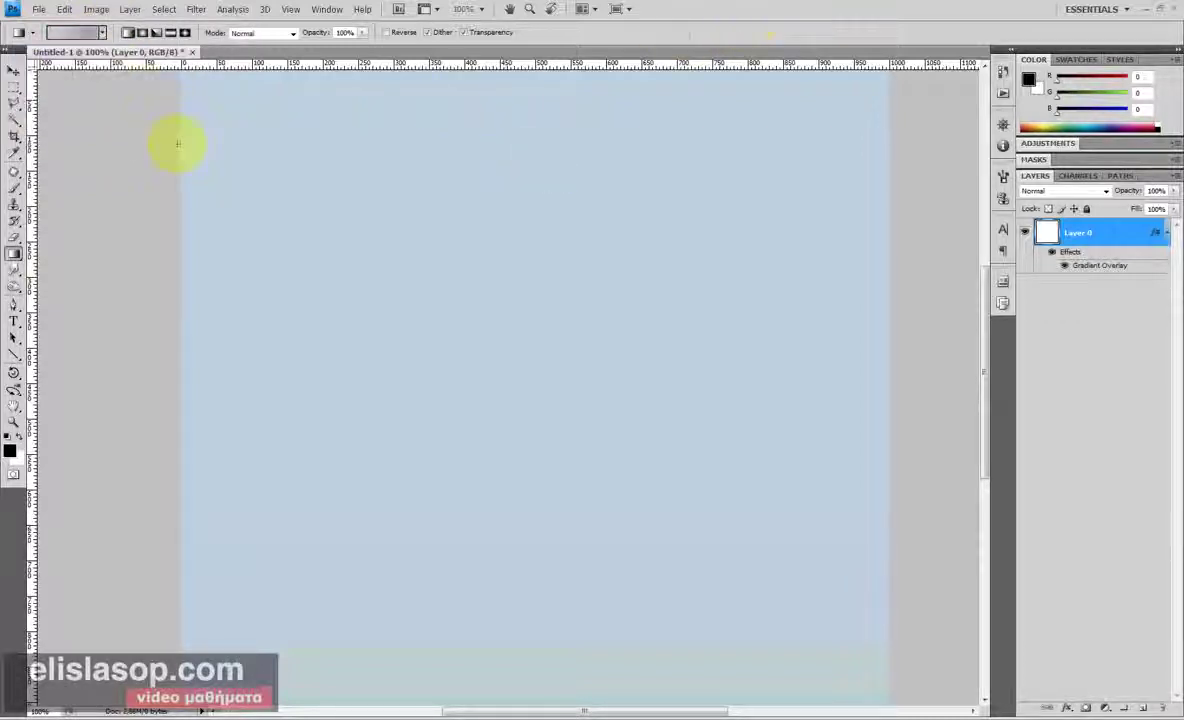
Step: Hide the blue Gradient Overlay and draw the pastel gradient diagonally across the canvas
key(ctrl+minus)
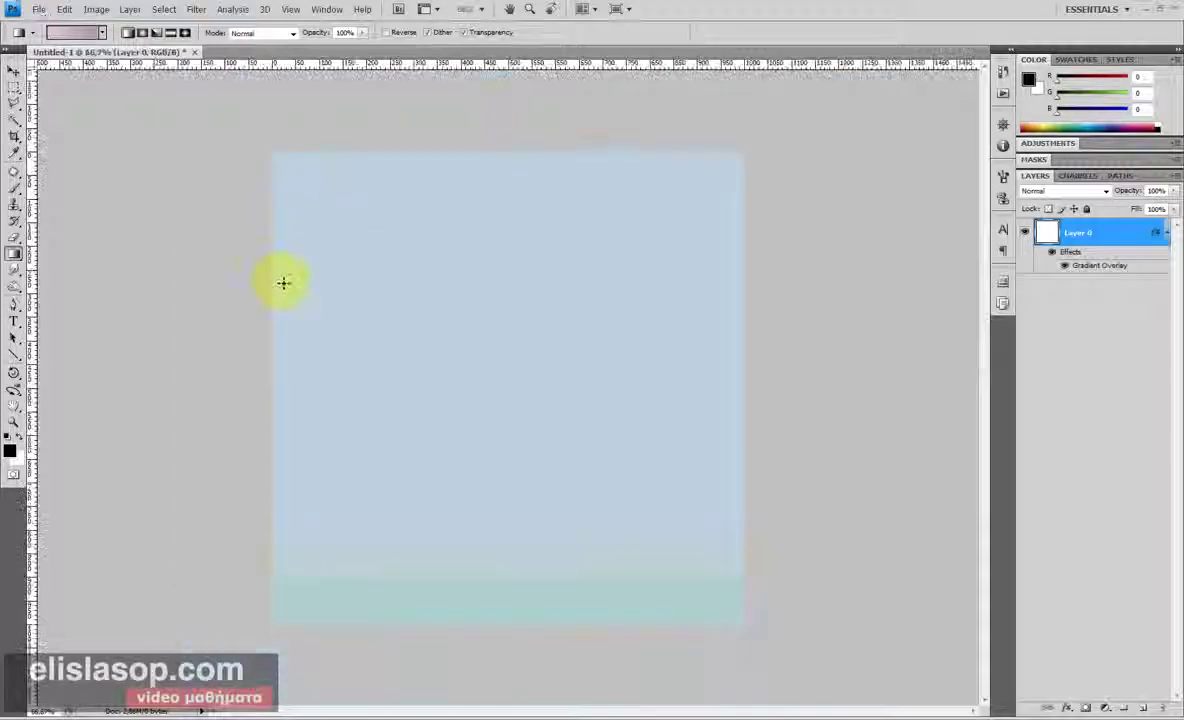
drag(614, 363, 615, 365)
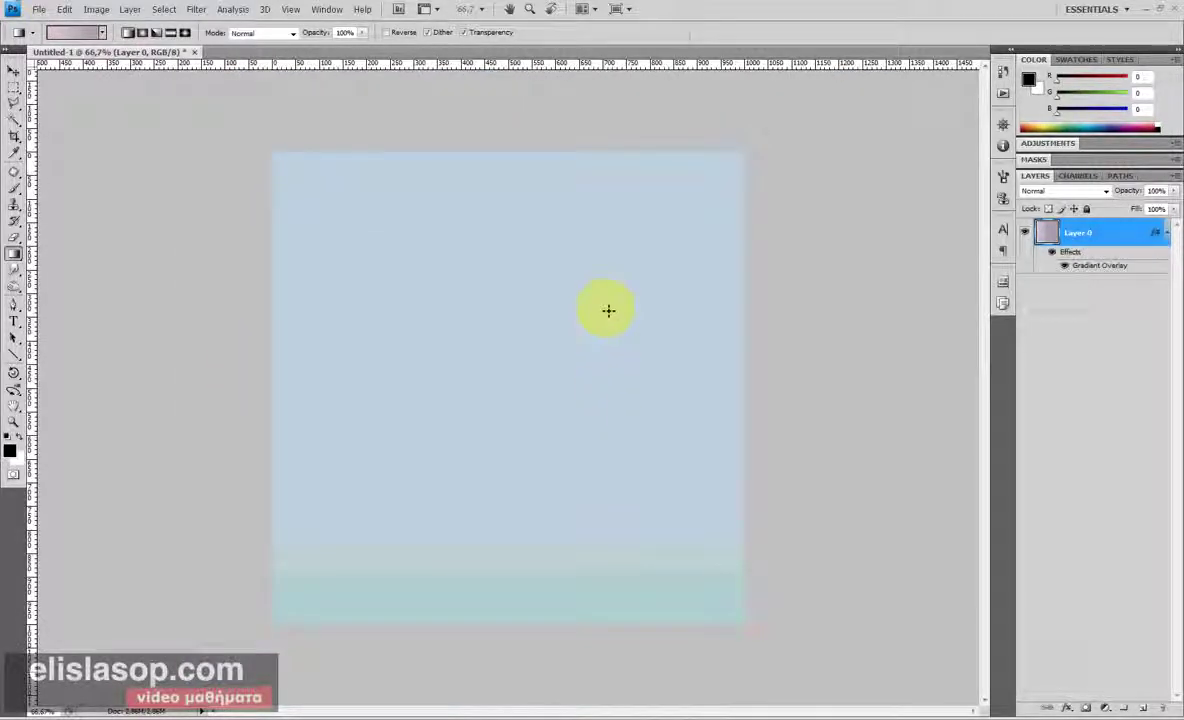
click(1051, 251)
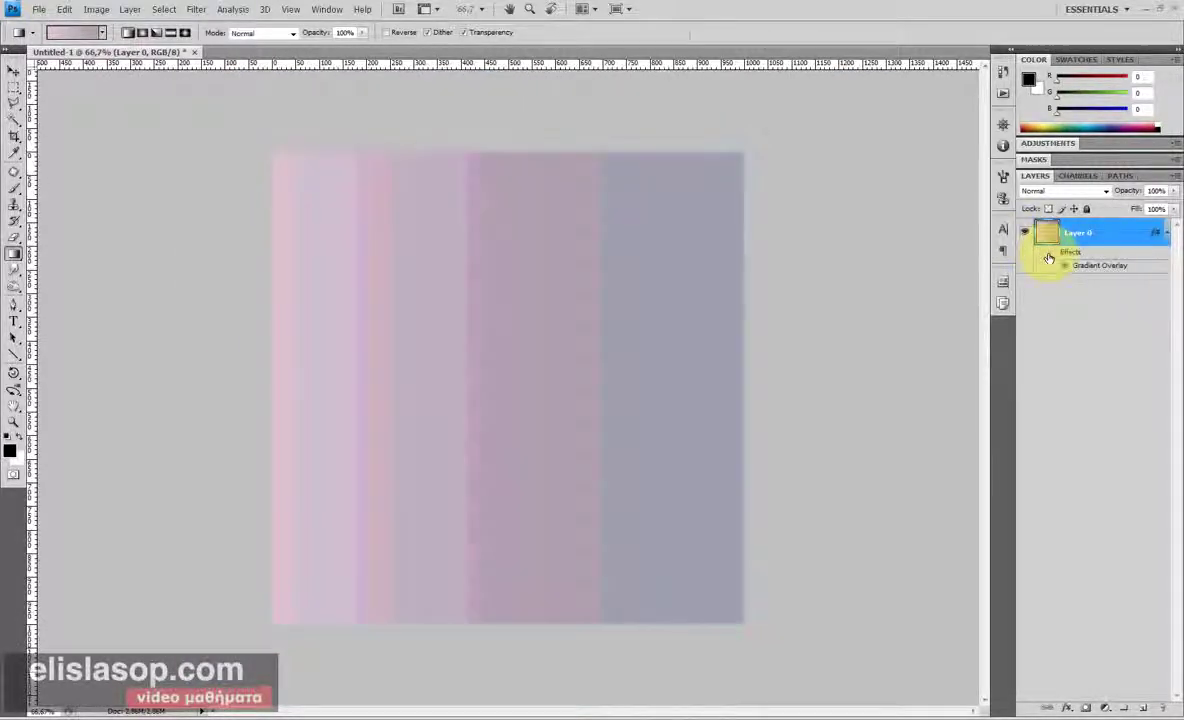
drag(272, 266, 672, 302)
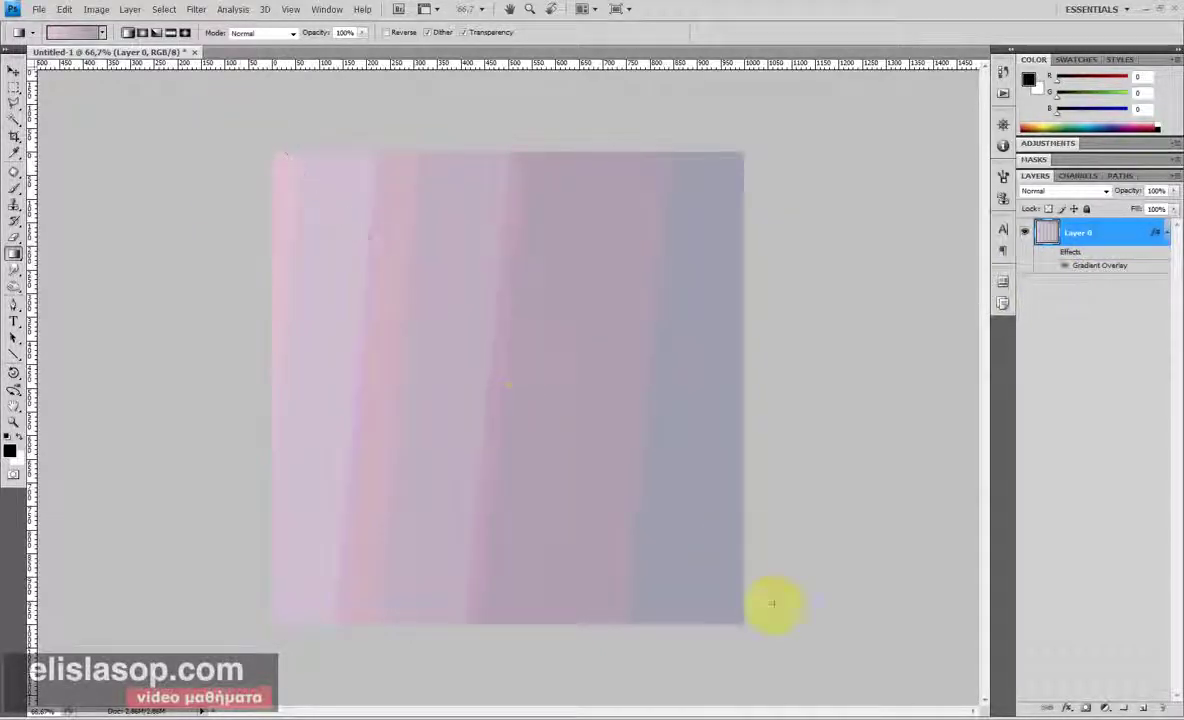
drag(773, 603, 534, 267)
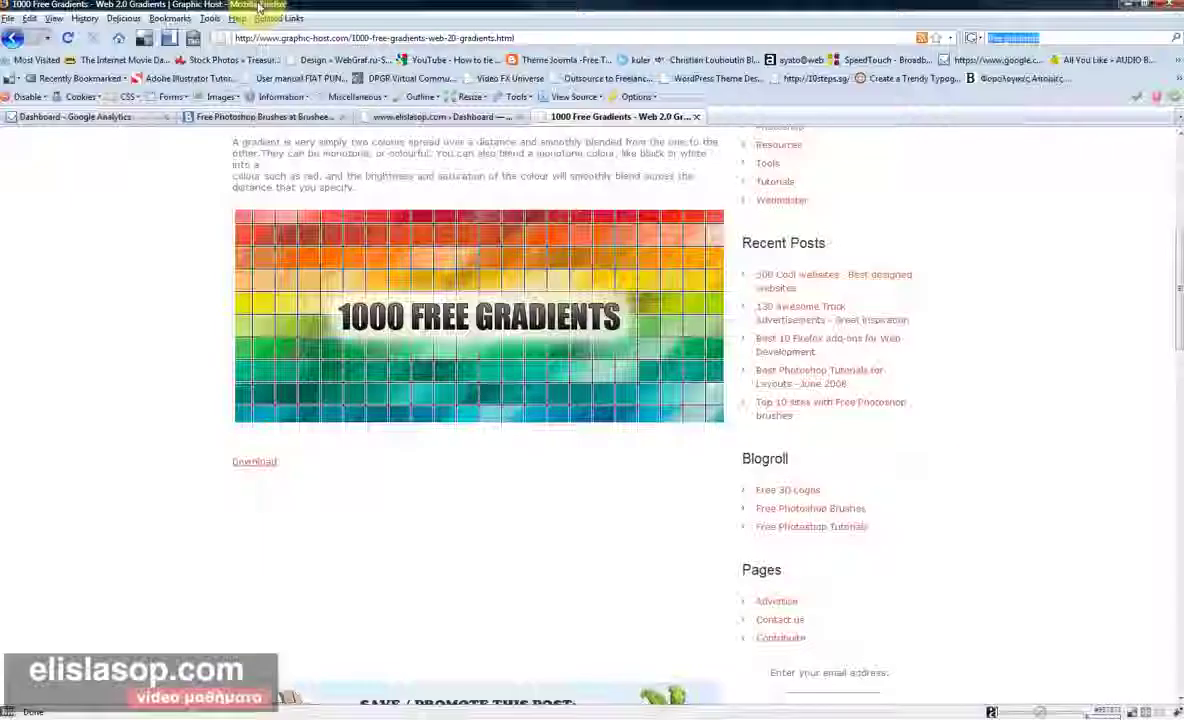
click(203, 118)
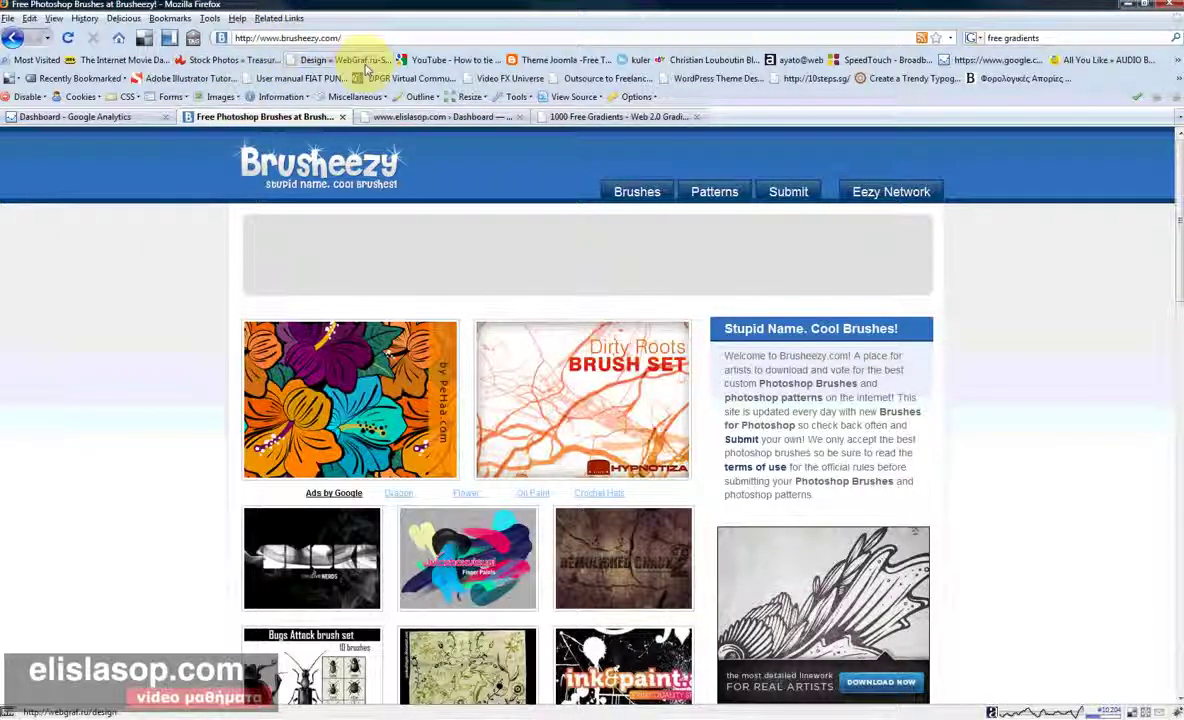
Step: Scroll Brusheezy's brush thumbnails and open the Floral Ornaments brush set page
scroll(160, 335, down, 3)
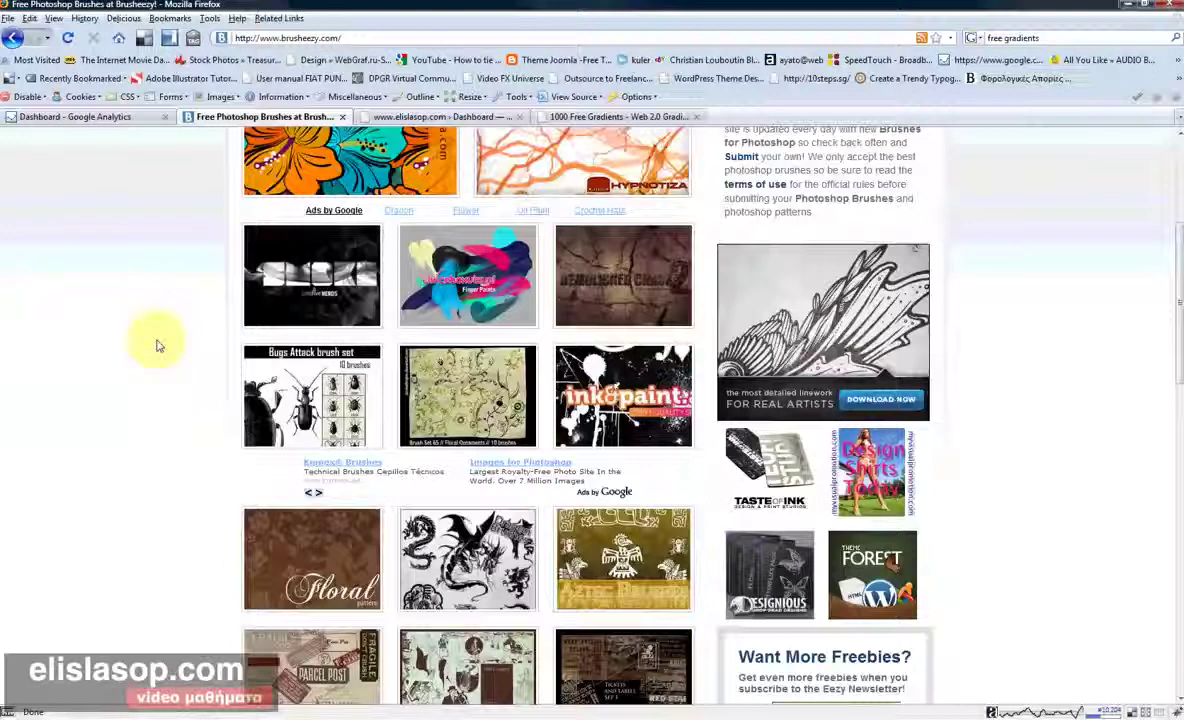
scroll(157, 345, up, 2)
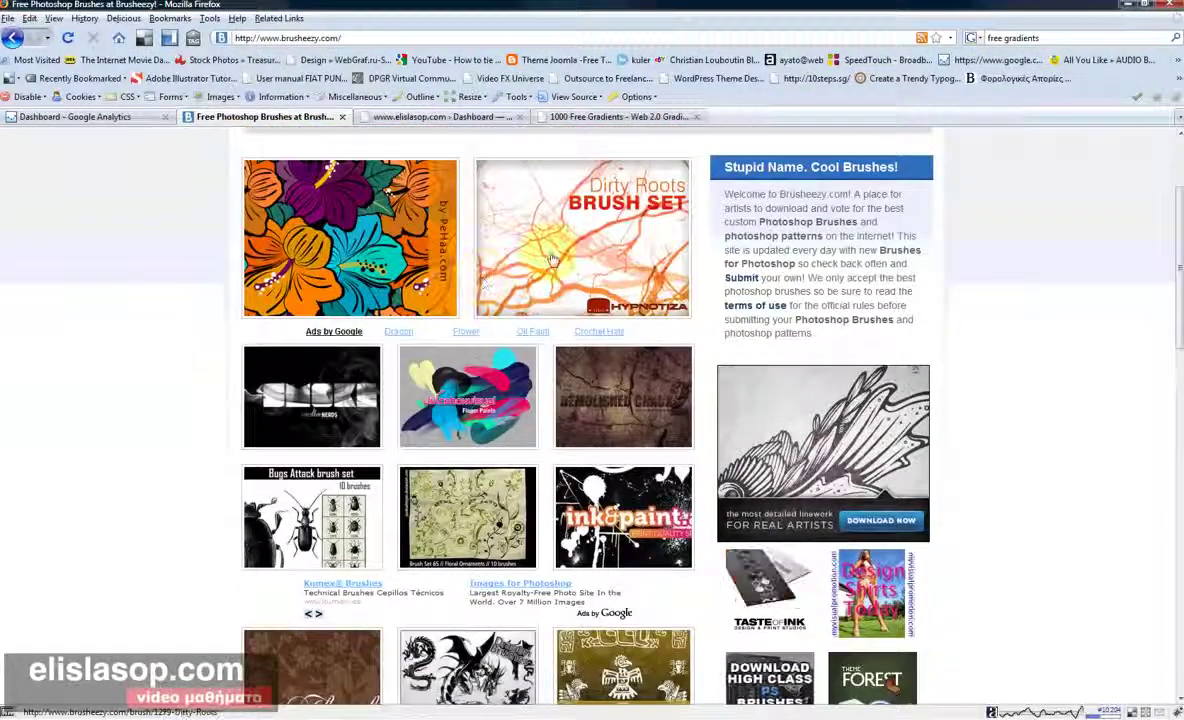
scroll(307, 230, down, 2)
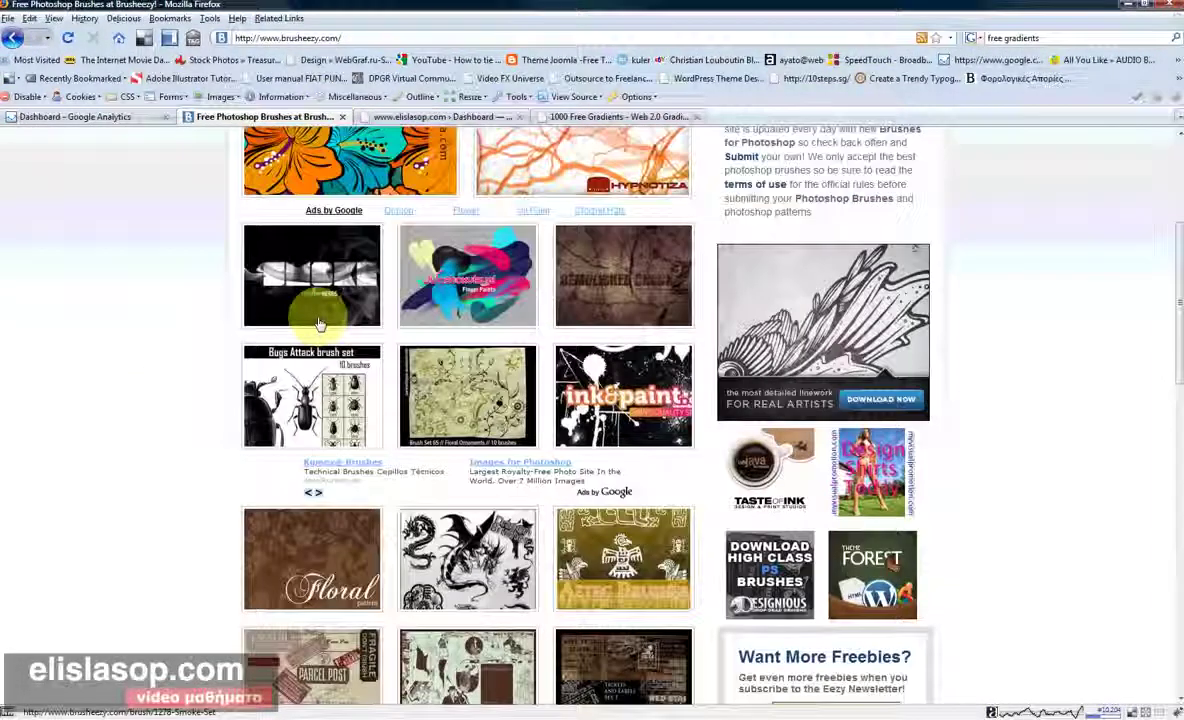
click(470, 393)
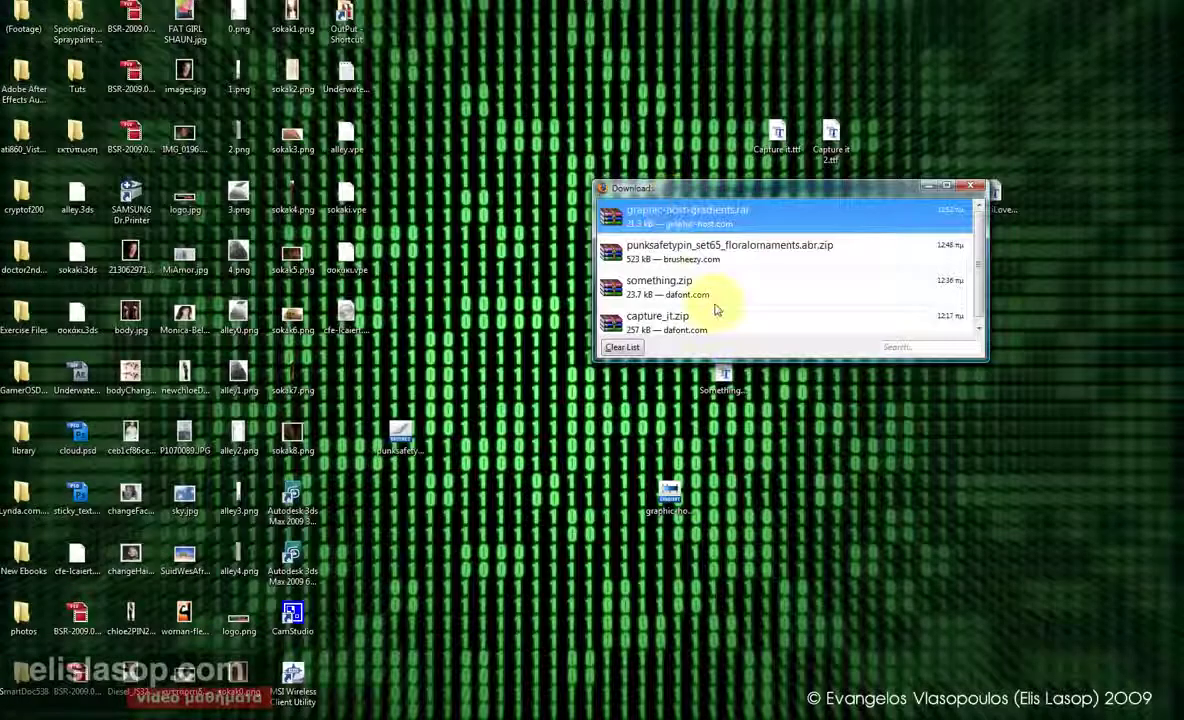
Step: Save the brush archive to the desktop and add an empty Layer 1 above Layer 0
mouse_move(700, 250)
mouse_down()
mouse_move(420, 440)
mouse_move(770, 482)
mouse_up()
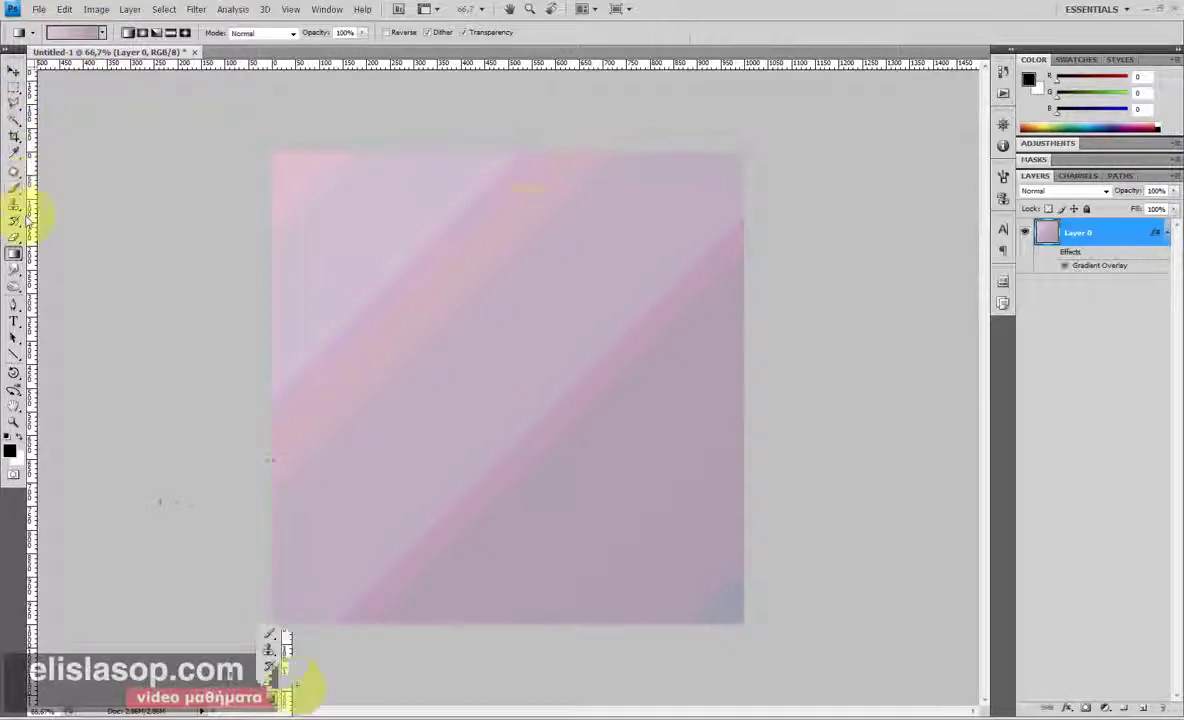
click(14, 321)
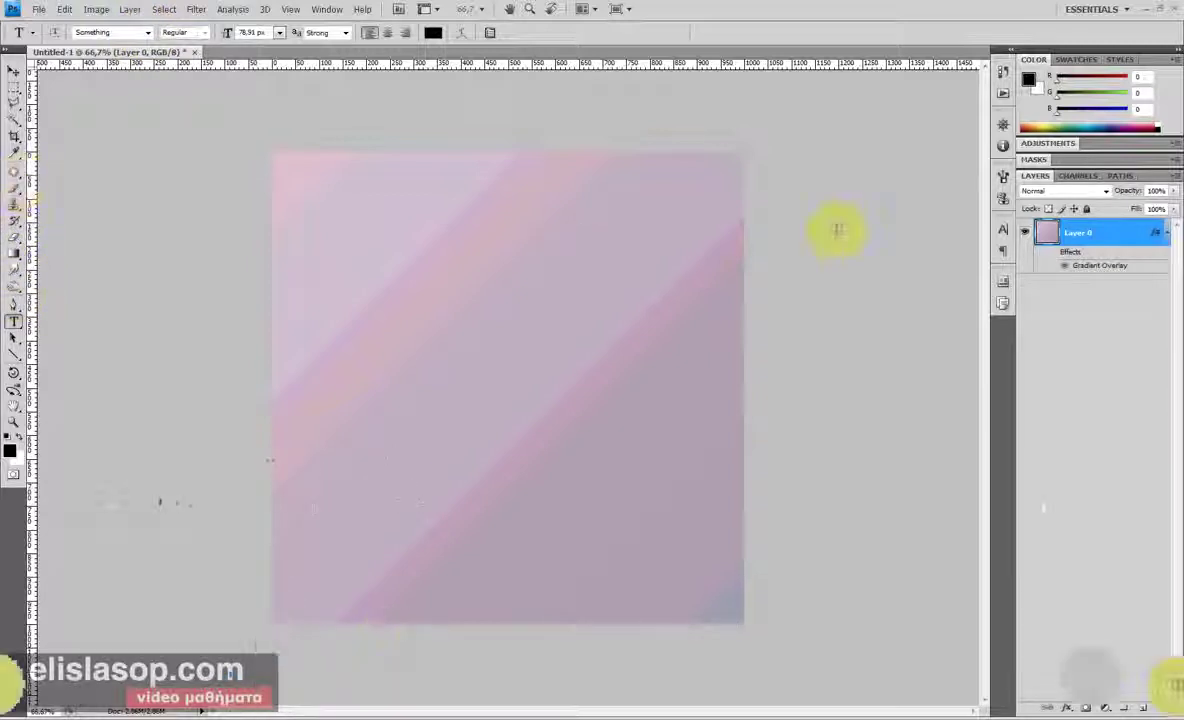
click(1141, 708)
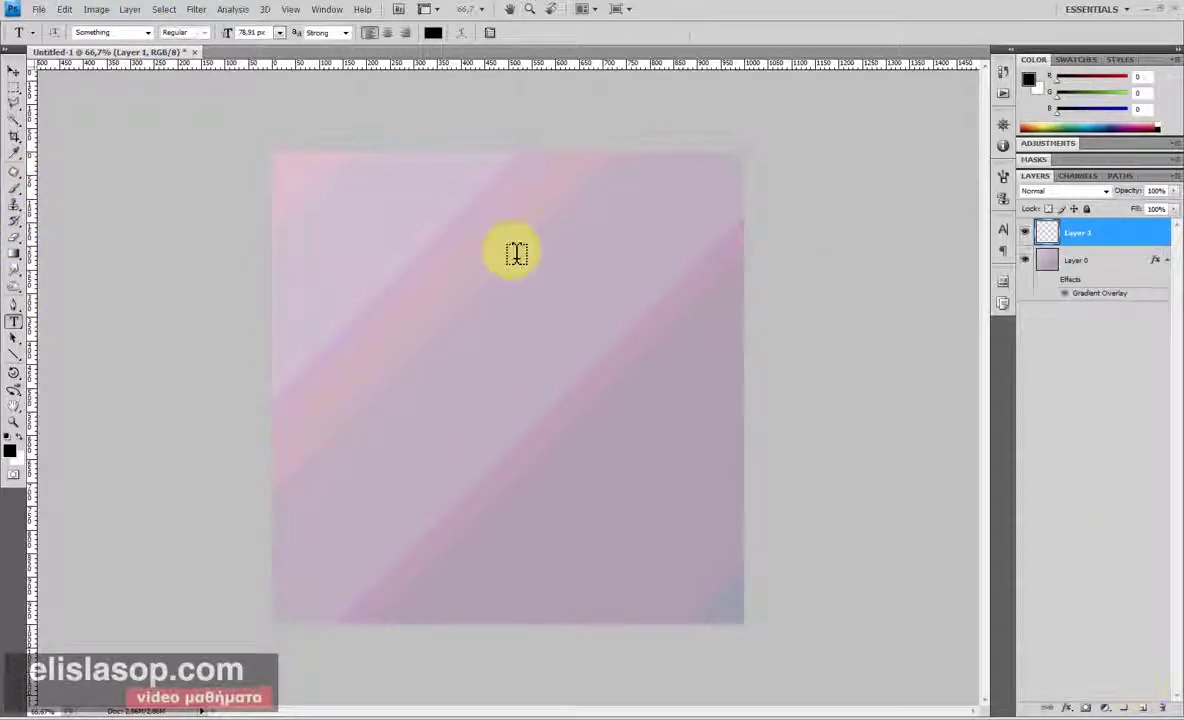
click(15, 188)
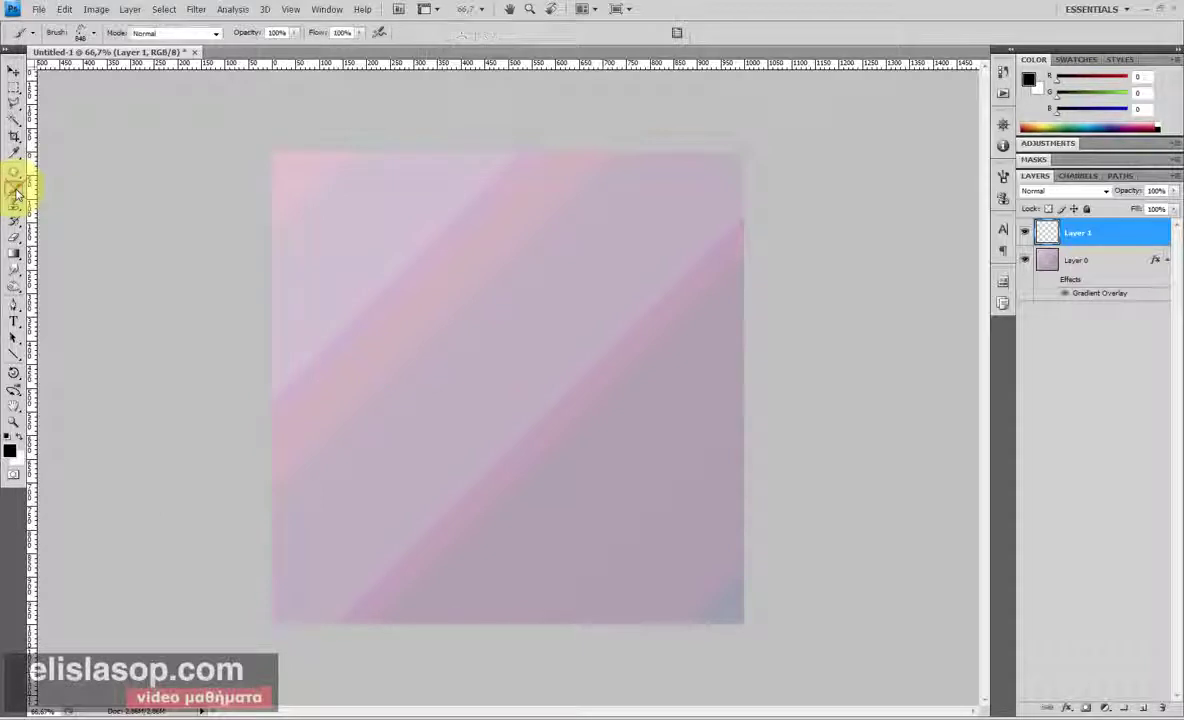
click(94, 34)
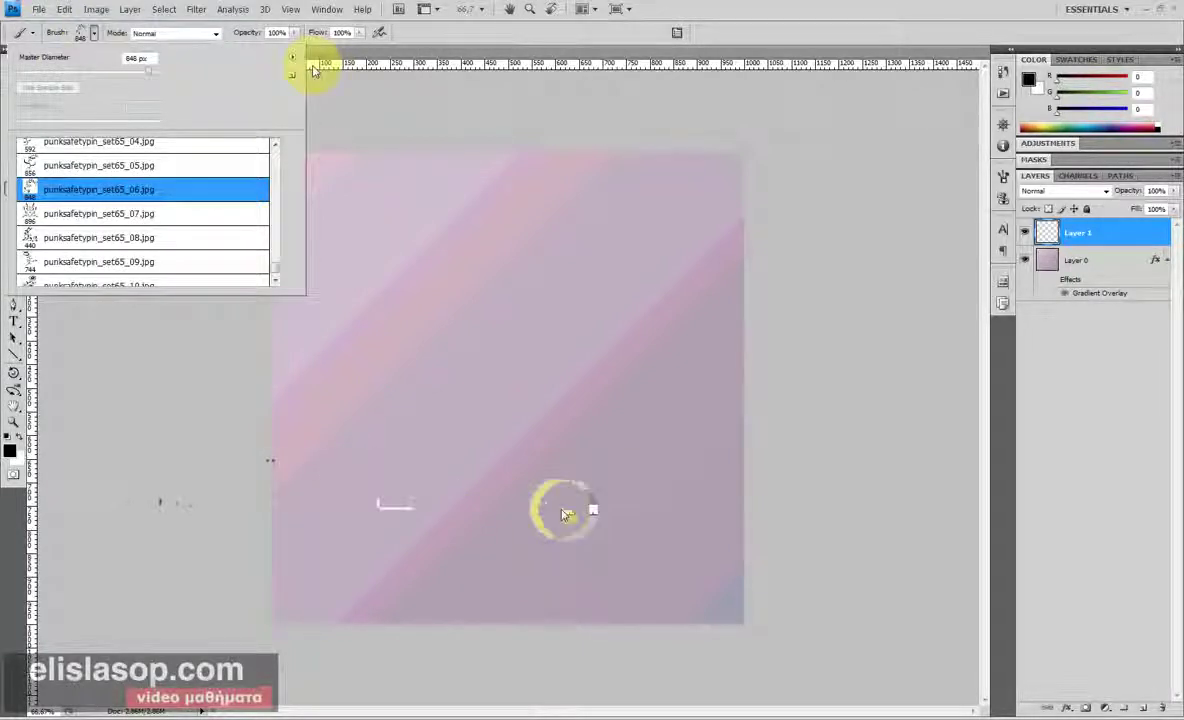
Step: Reset the brush presets to the defaults without saving the current brushes
click(292, 58)
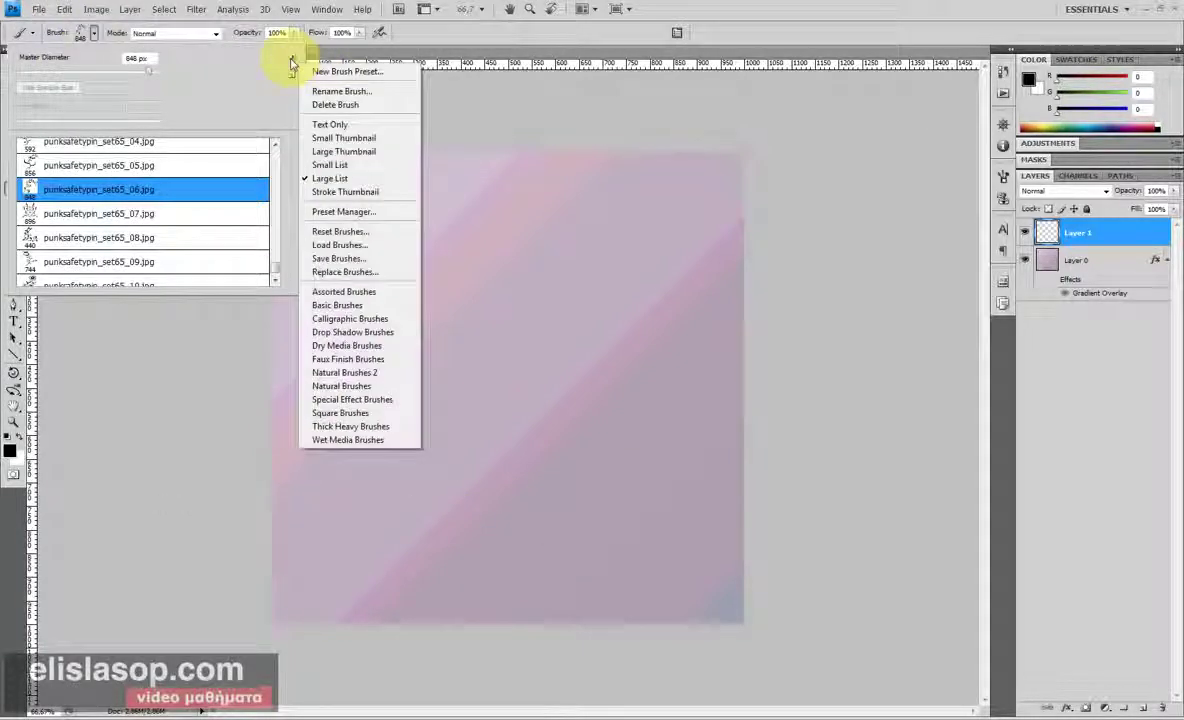
click(347, 236)
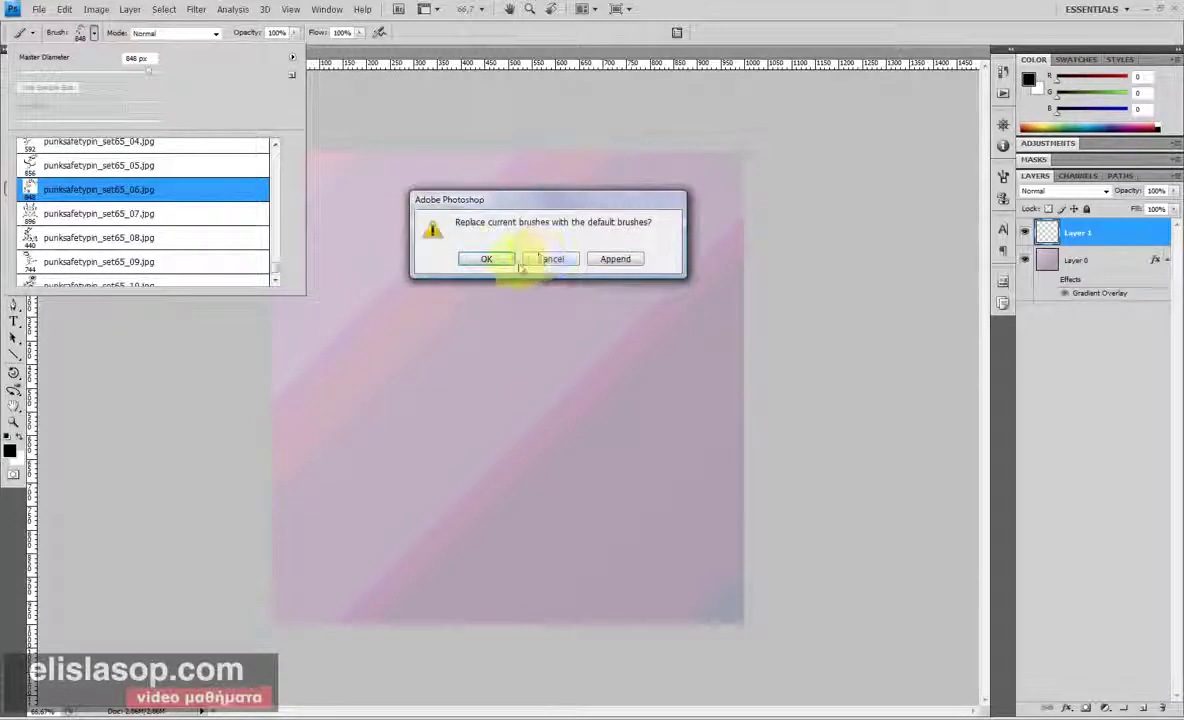
click(492, 257)
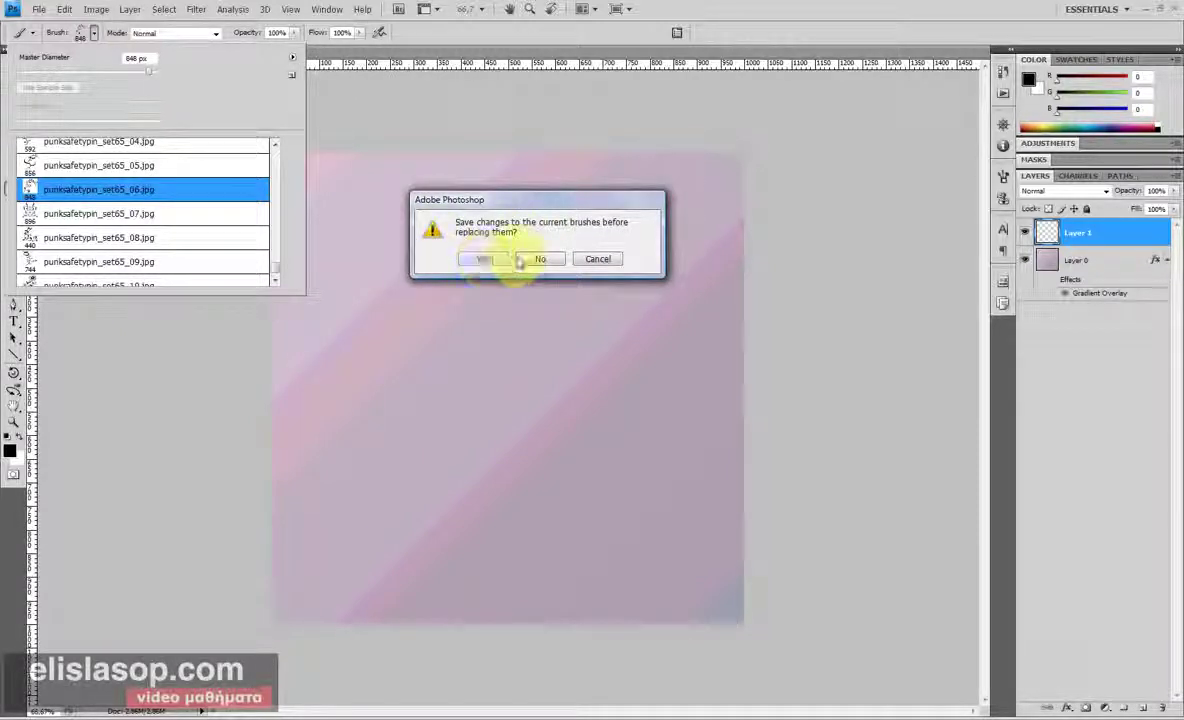
click(486, 259)
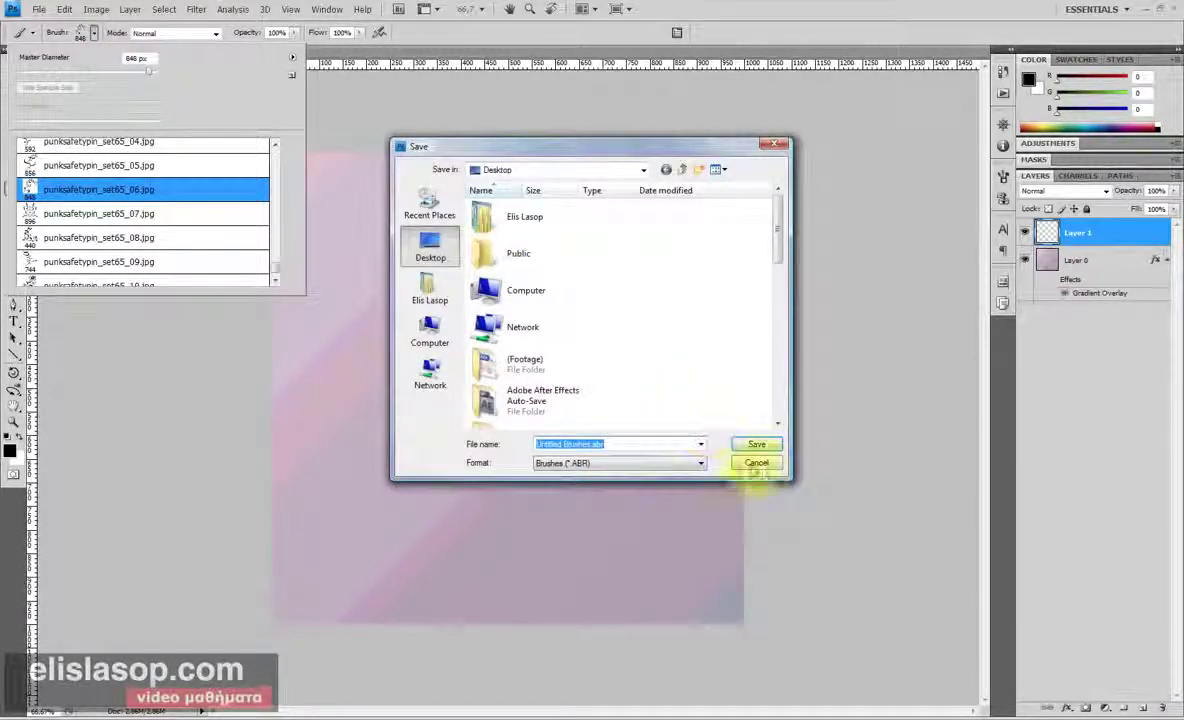
click(683, 465)
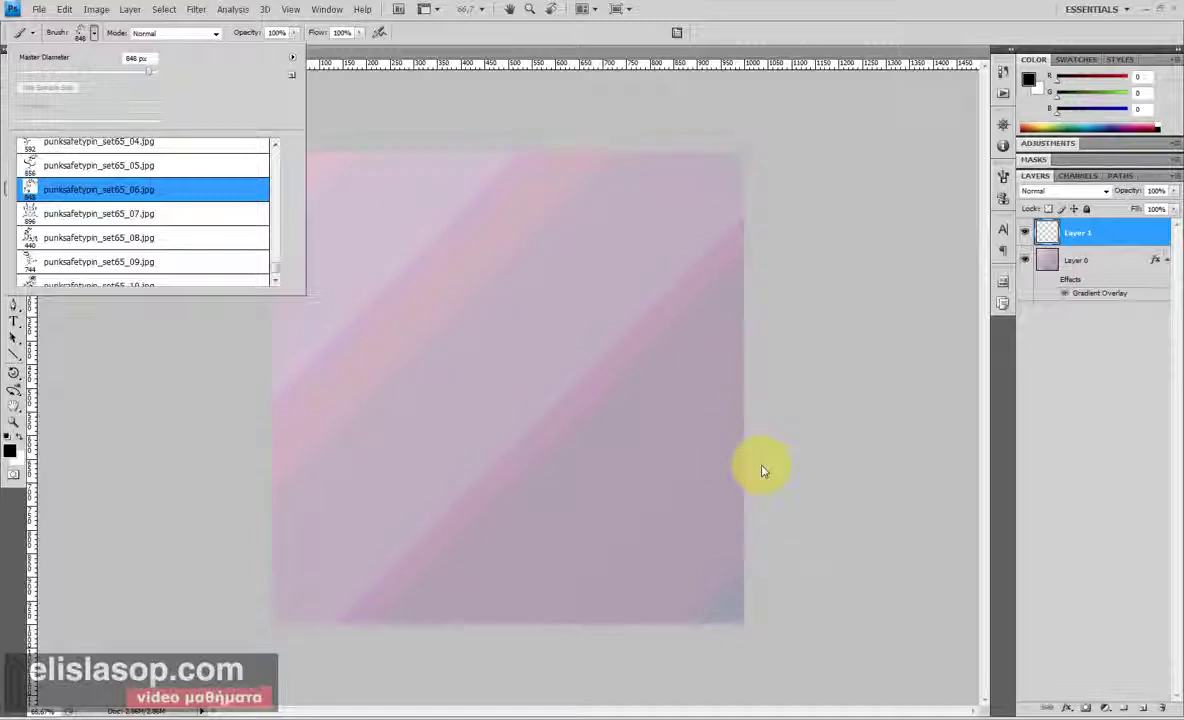
click(293, 57)
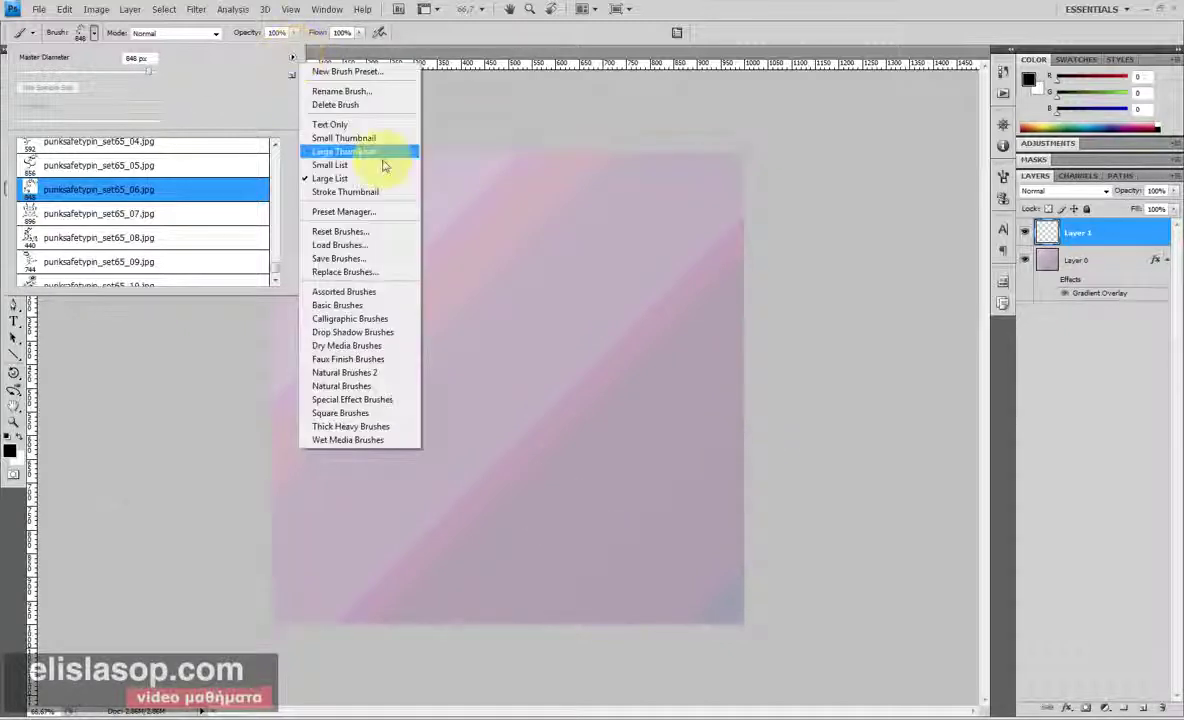
click(351, 259)
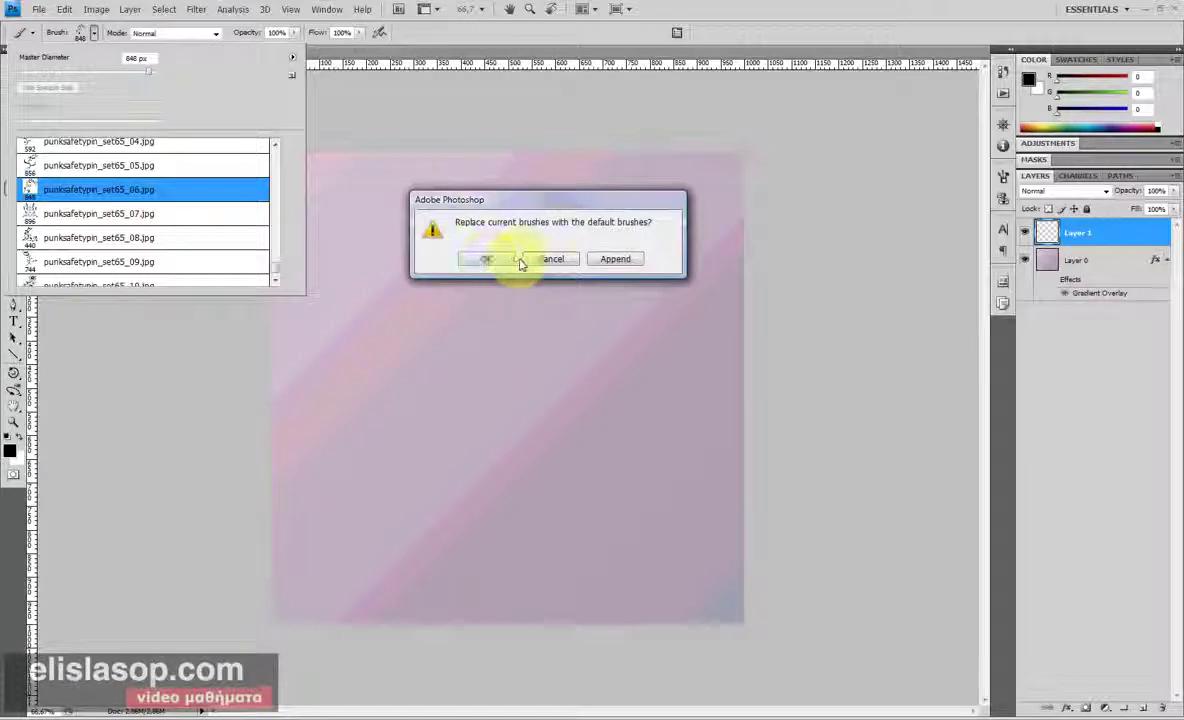
click(487, 259)
click(542, 259)
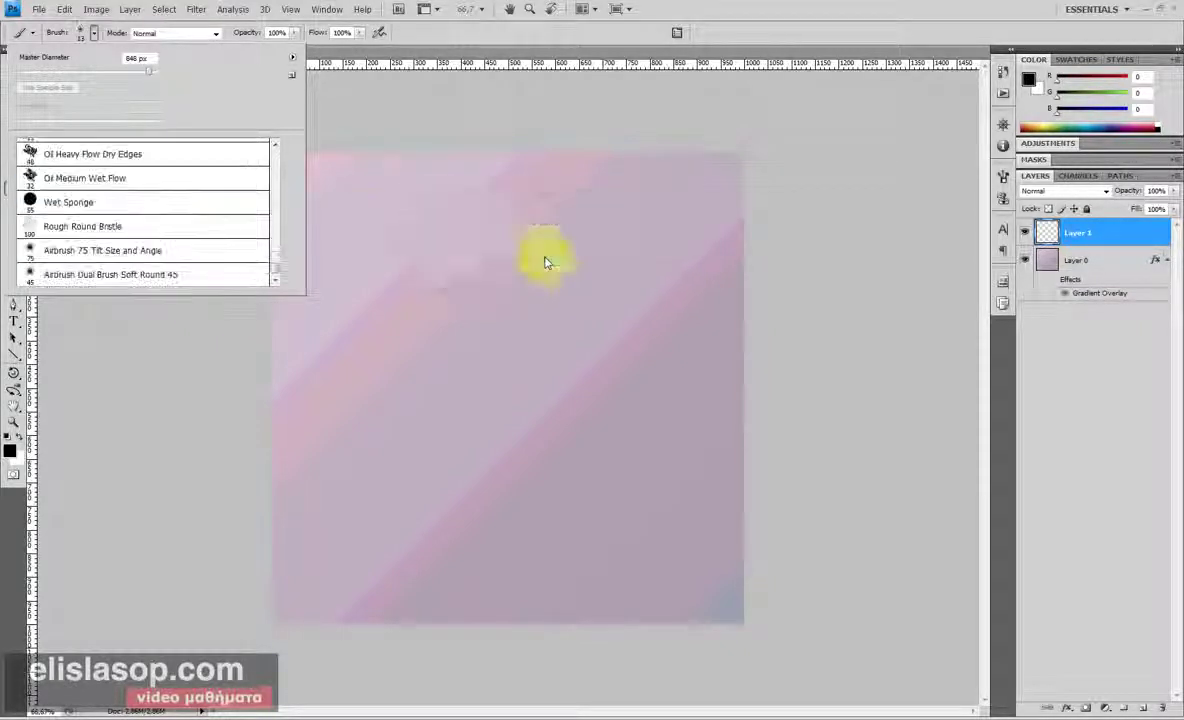
mouse_move(274, 270)
mouse_down()
mouse_move(277, 151)
mouse_move(277, 264)
mouse_up()
Step: Load punksafetypin_set65_floralornaments.abr from the Desktop into the brush presets
click(293, 60)
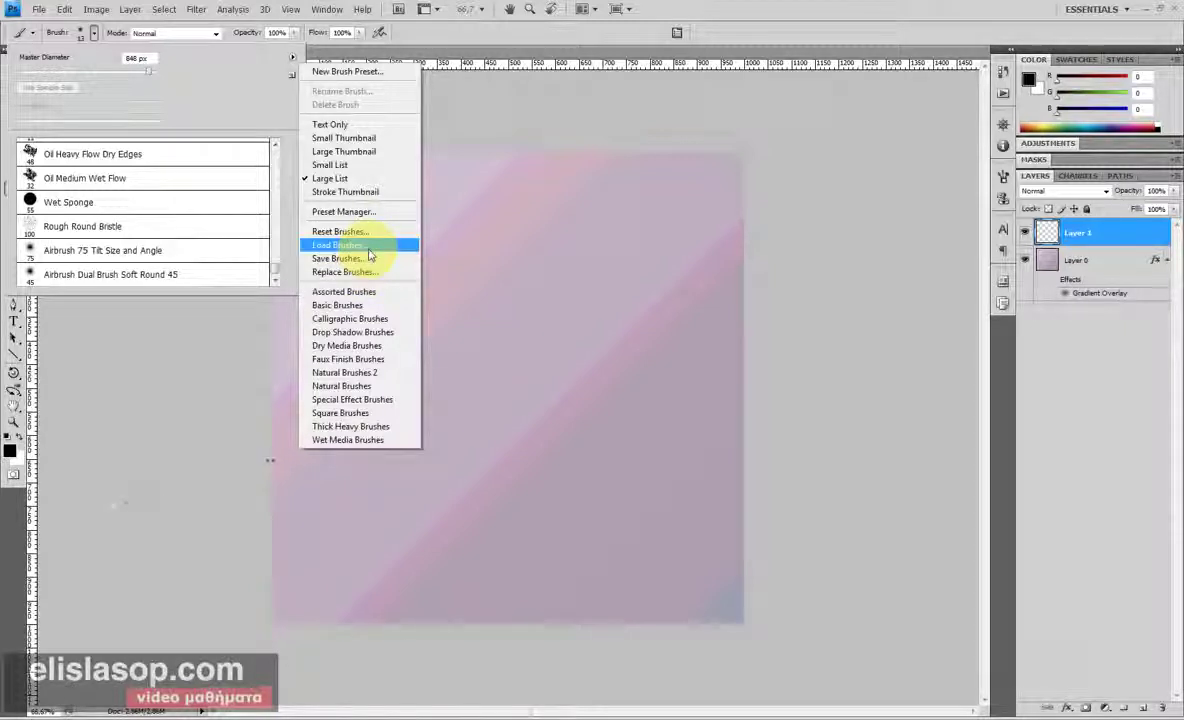
click(365, 246)
drag(776, 228, 779, 380)
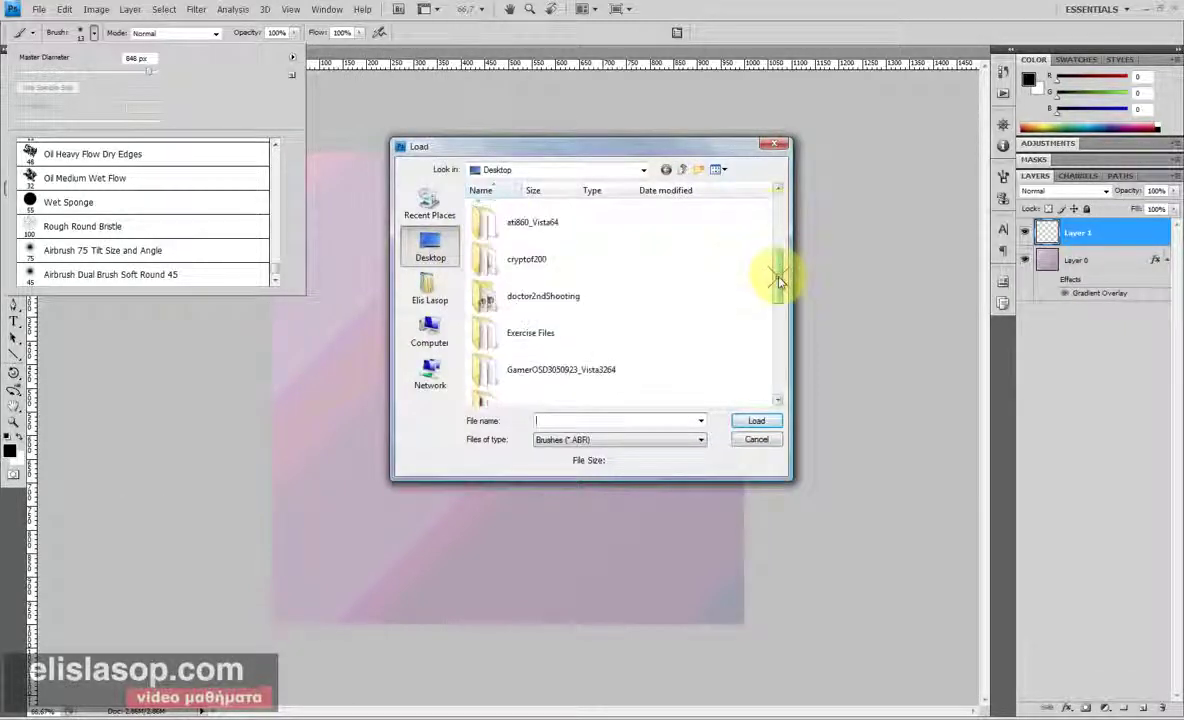
click(562, 386)
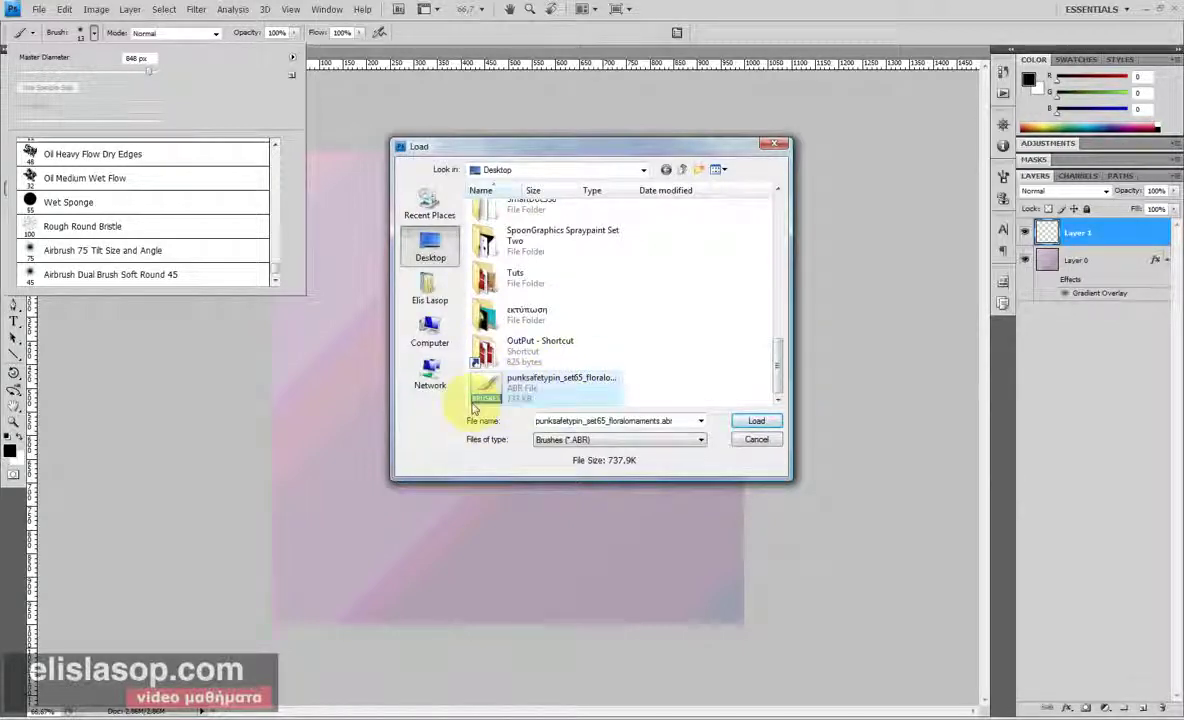
click(757, 422)
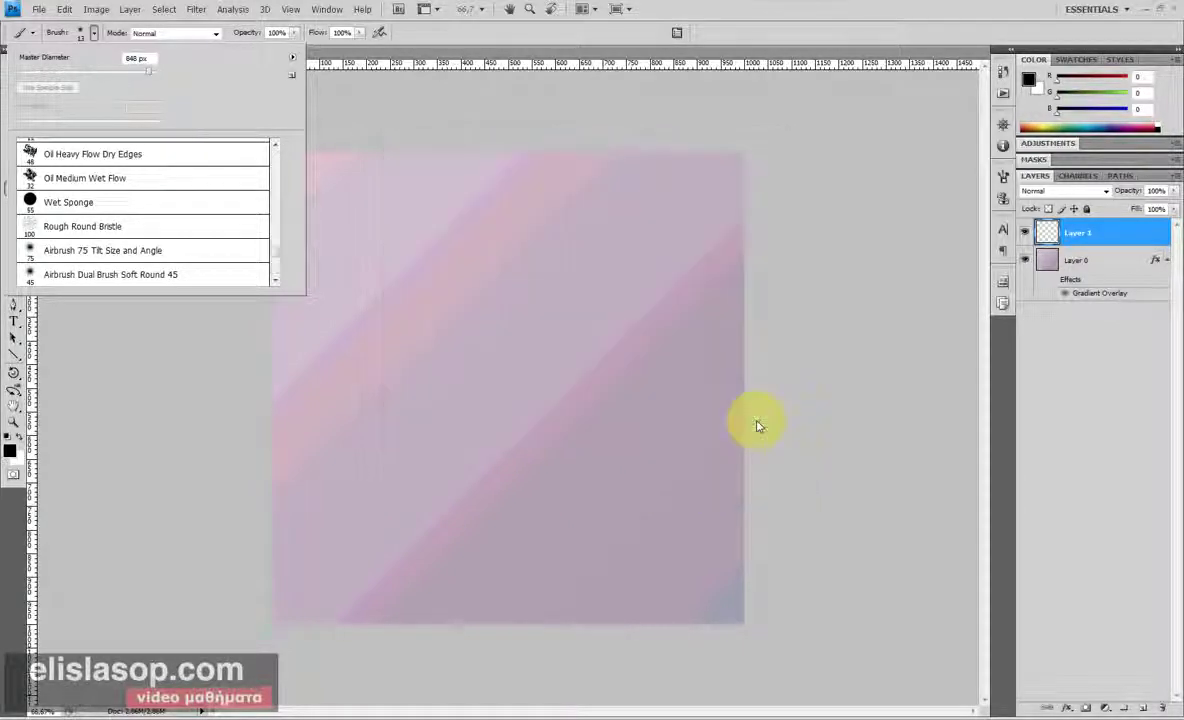
Step: Stamp a black flower at the lower-left with the set65_10 brush
drag(278, 258, 278, 276)
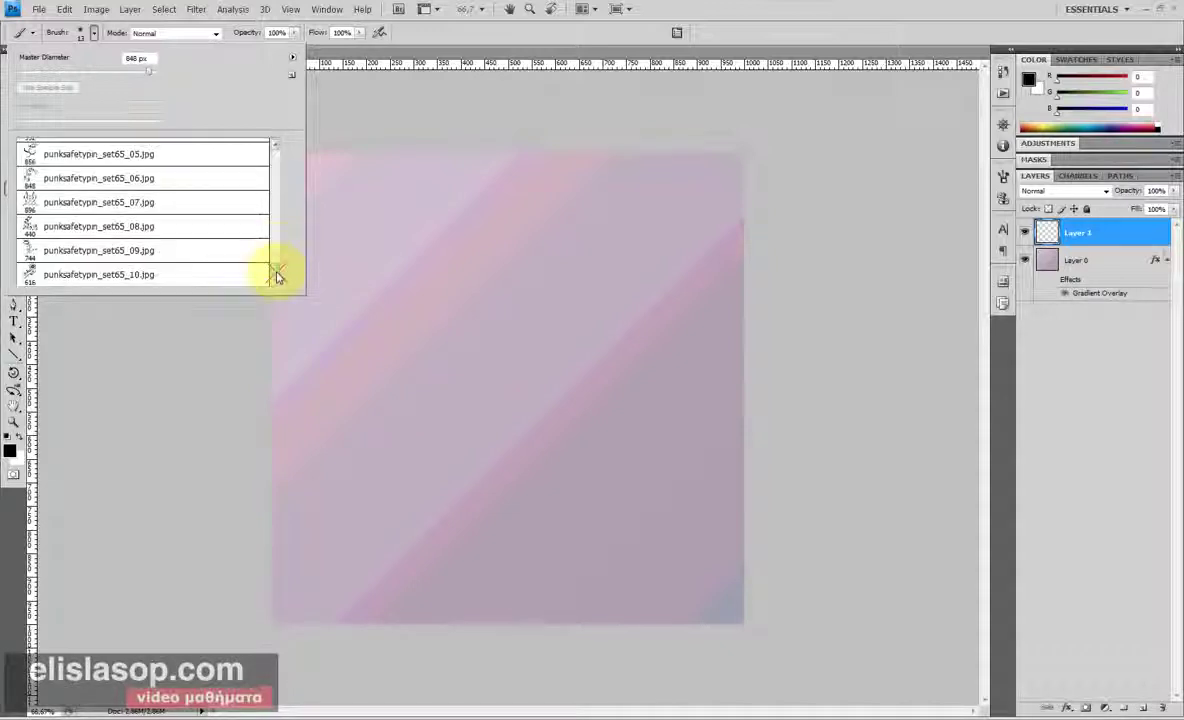
click(66, 275)
click(742, 44)
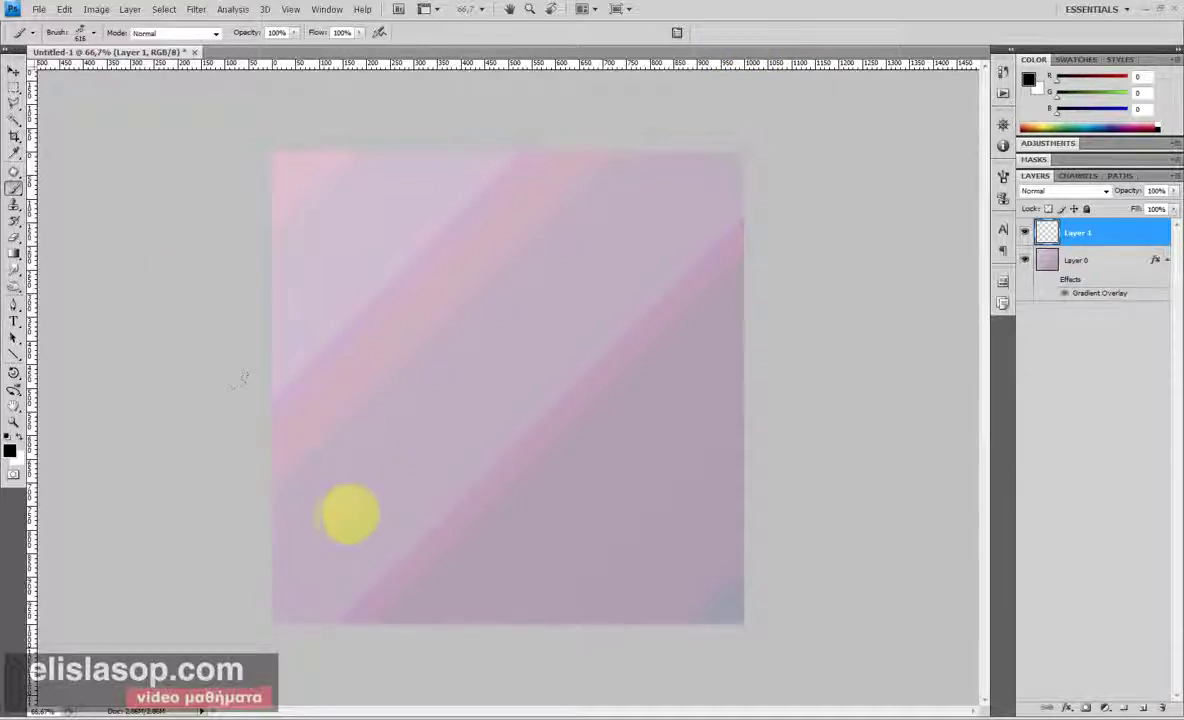
click(358, 507)
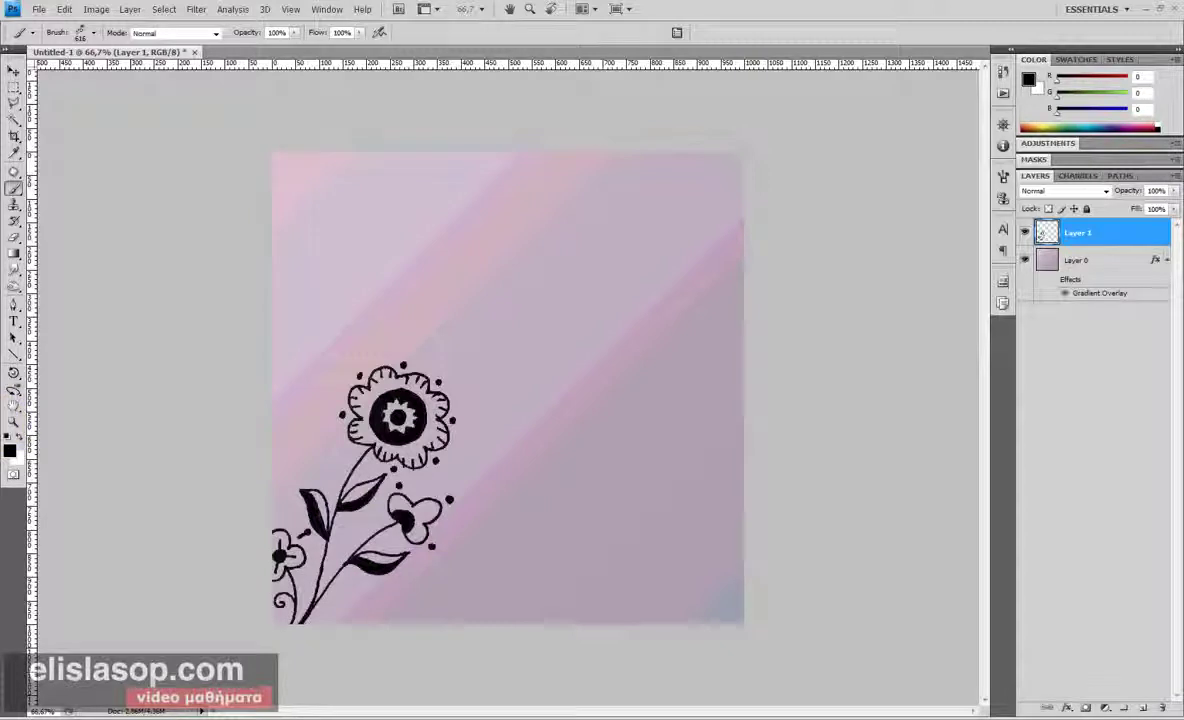
Step: Stamp a large white flower beside it with the set65_09 brush
click(92, 33)
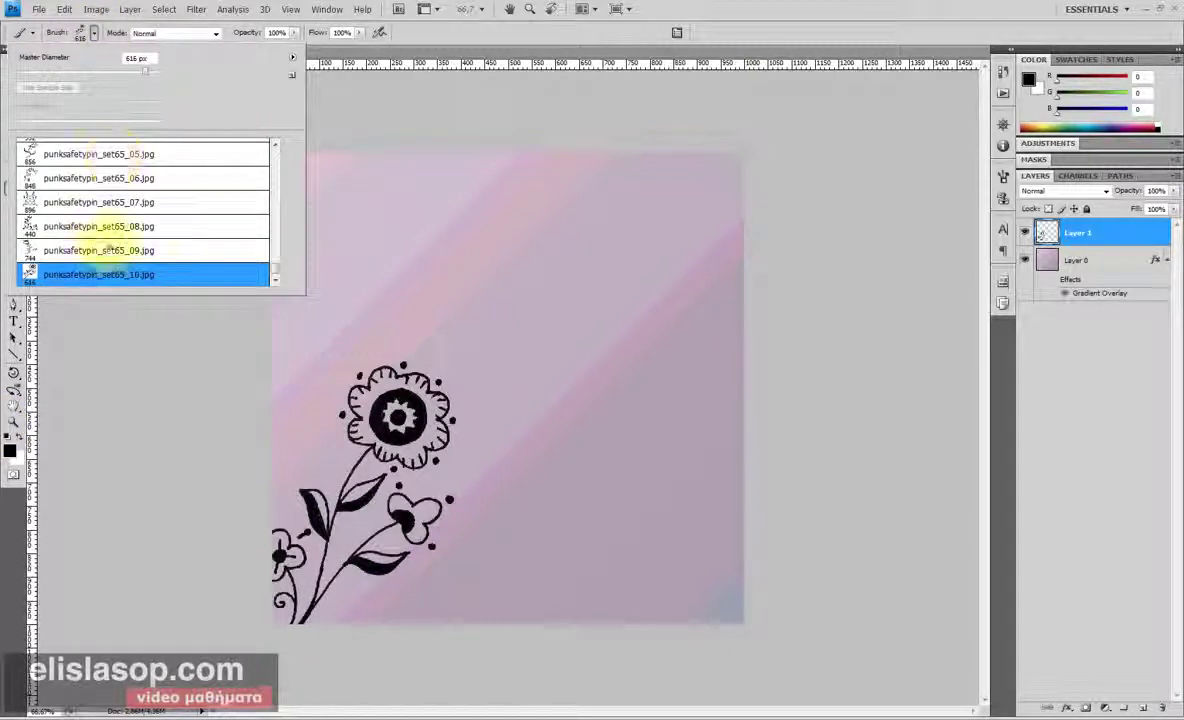
click(95, 250)
click(765, 25)
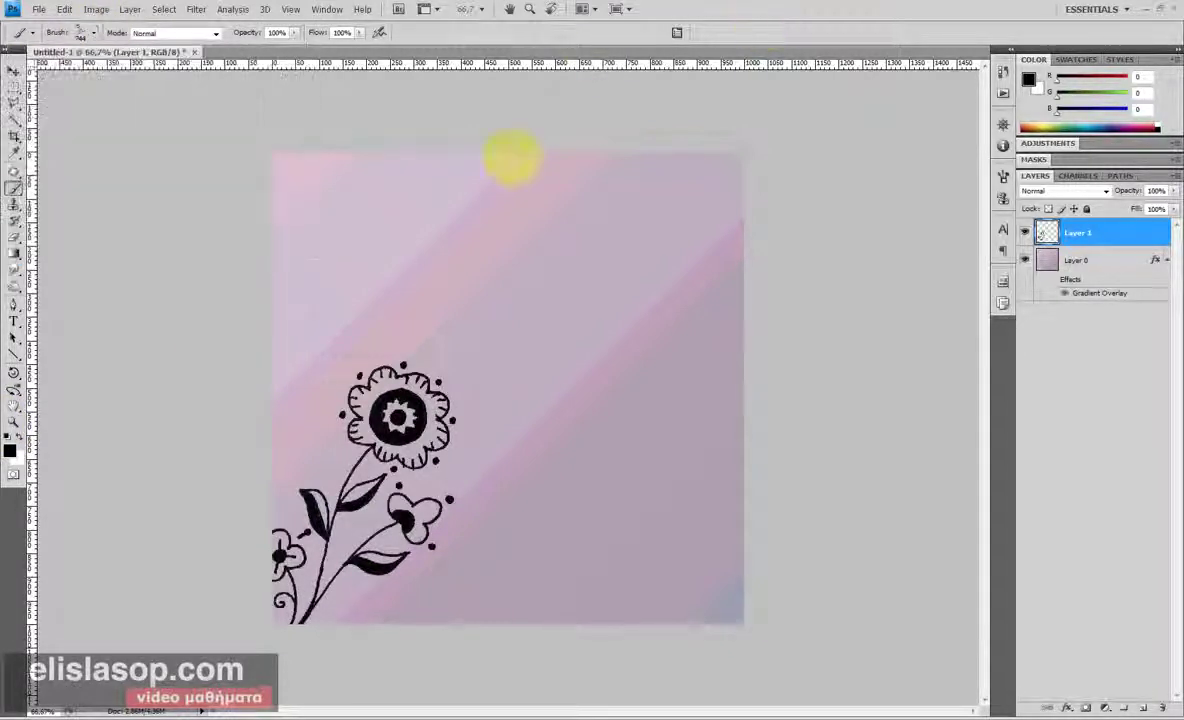
key(x)
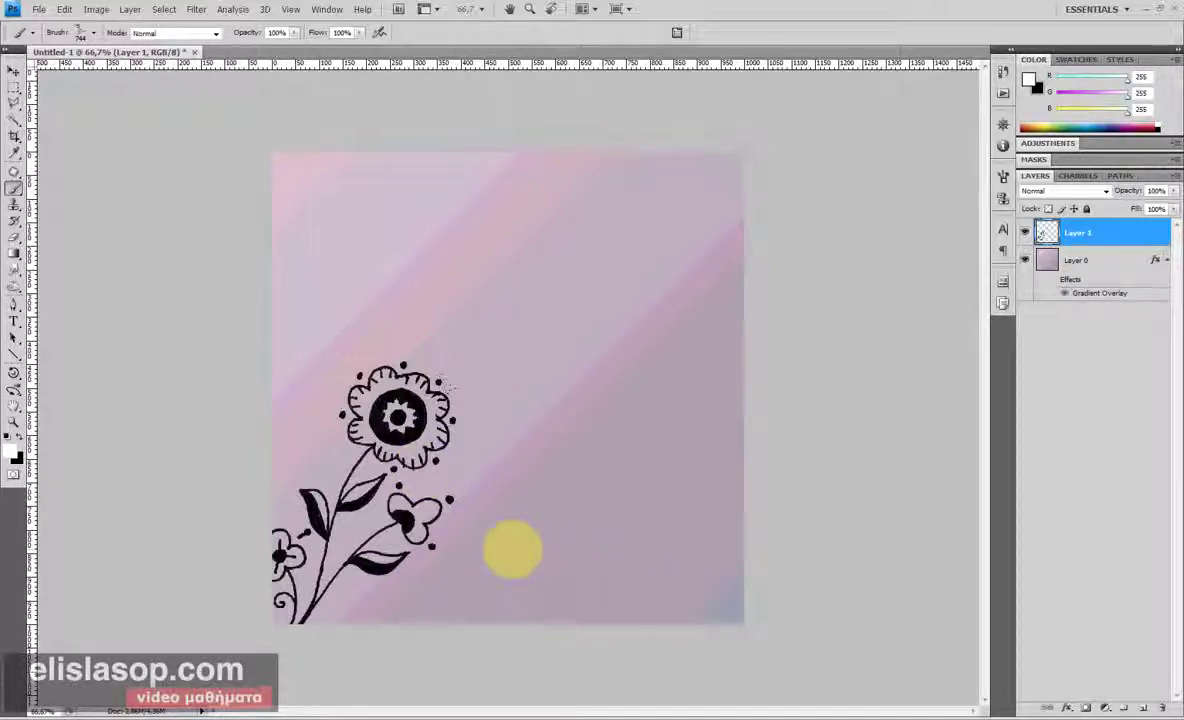
click(513, 548)
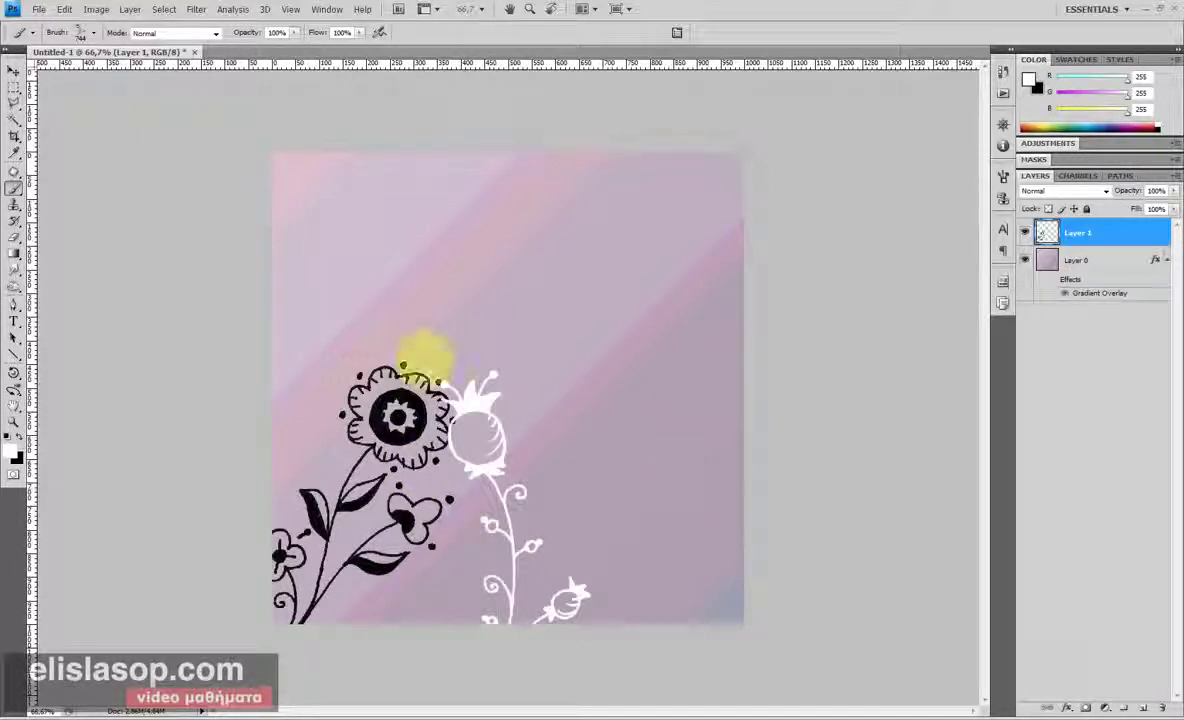
Step: Stamp a bright green floral flourish at the lower-right with the set65_08 brush
click(92, 32)
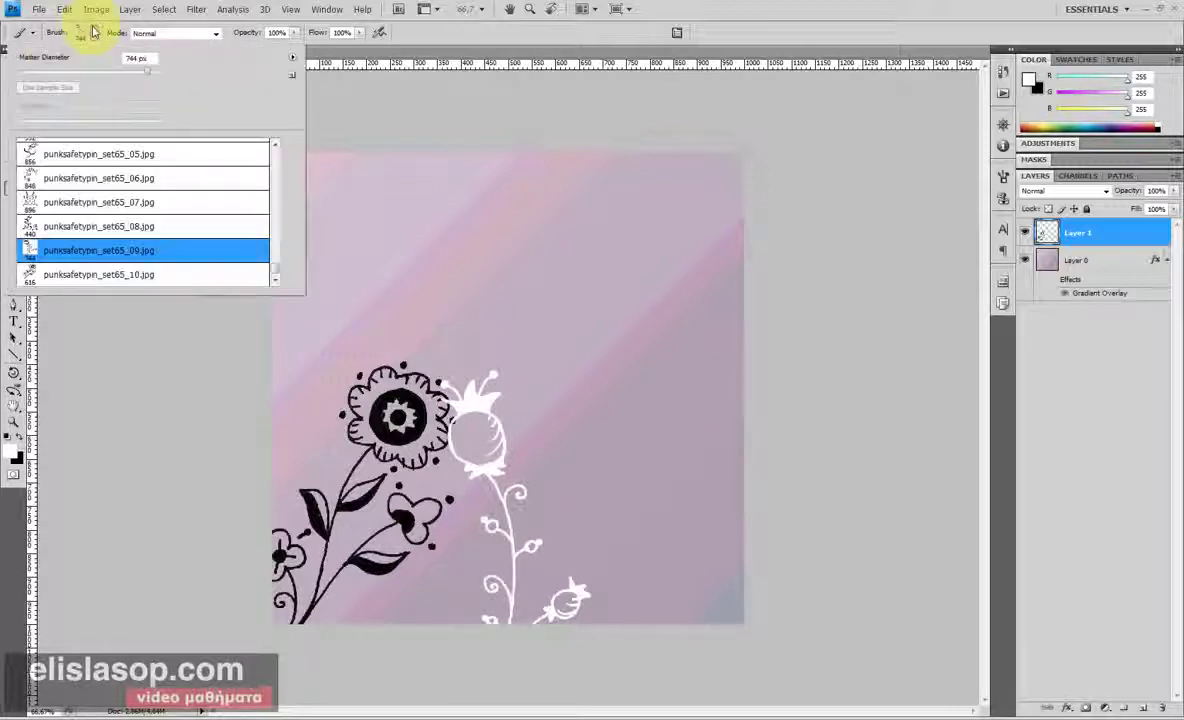
click(66, 226)
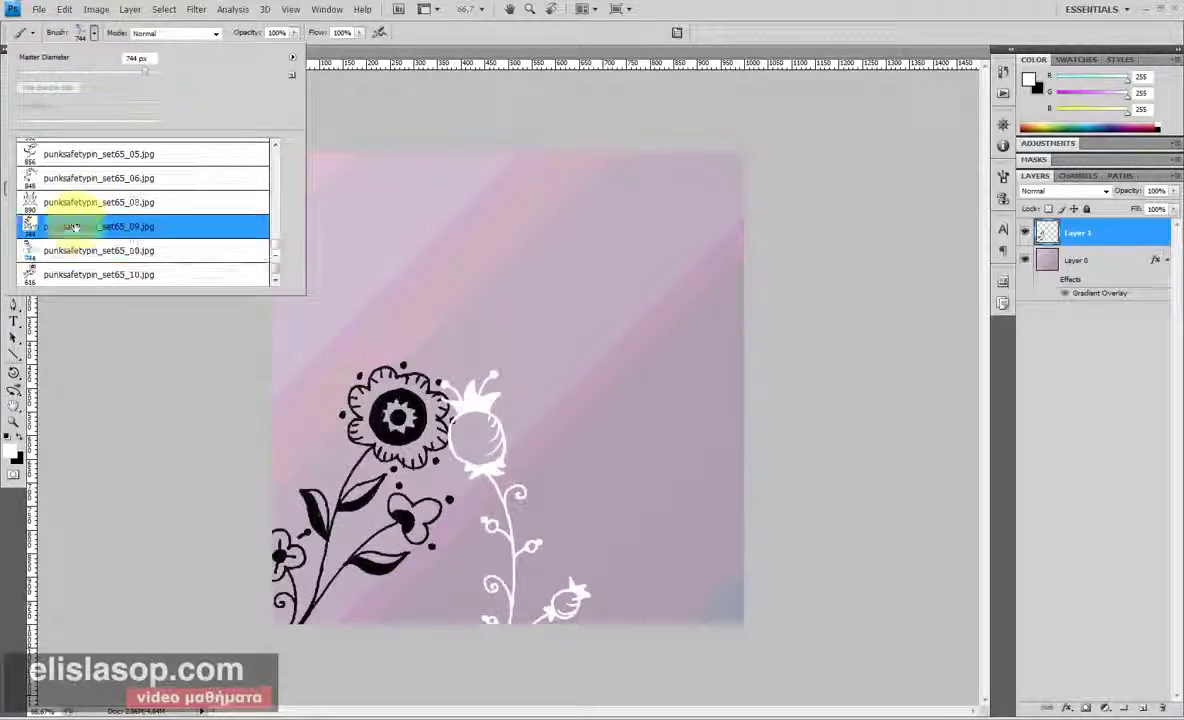
click(320, 105)
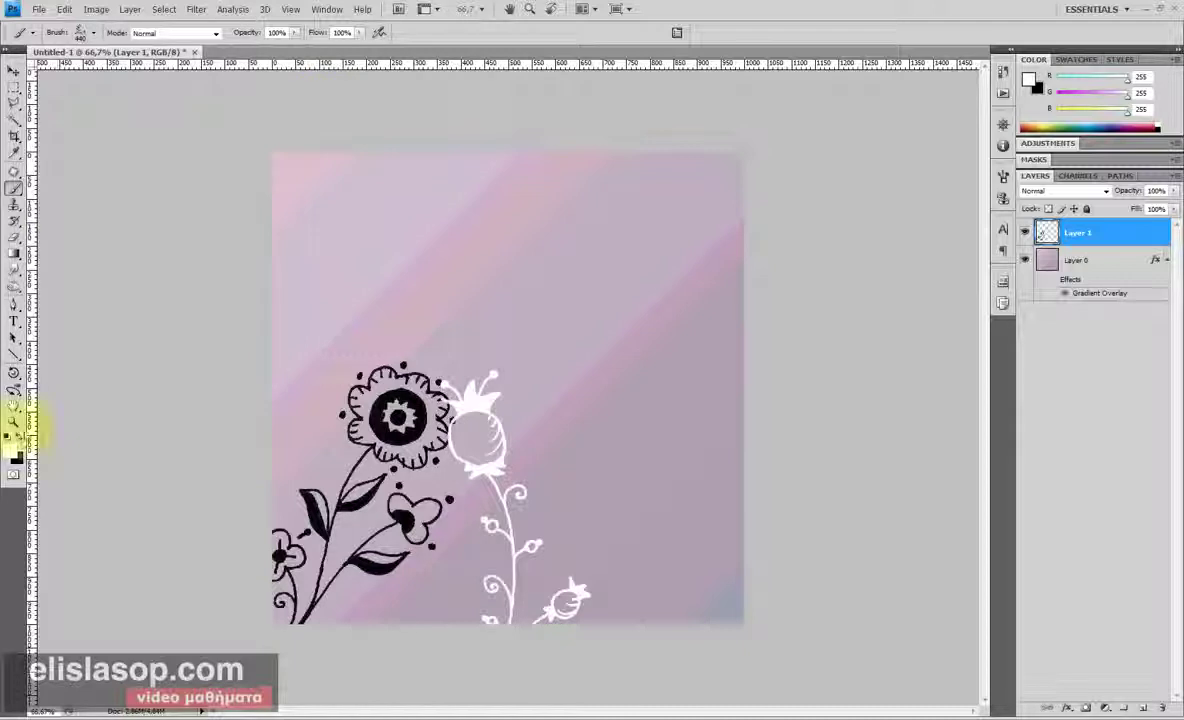
click(14, 450)
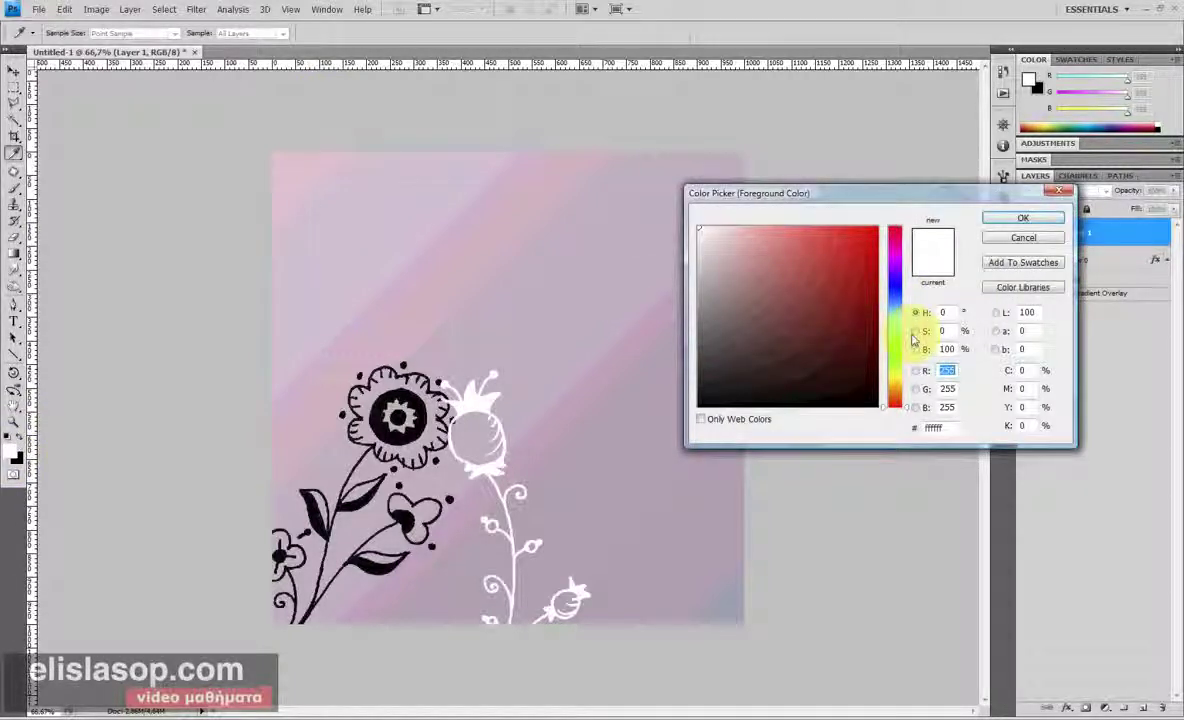
mouse_move(893, 331)
mouse_down()
mouse_move(899, 310)
mouse_move(893, 346)
mouse_up()
drag(840, 285, 902, 216)
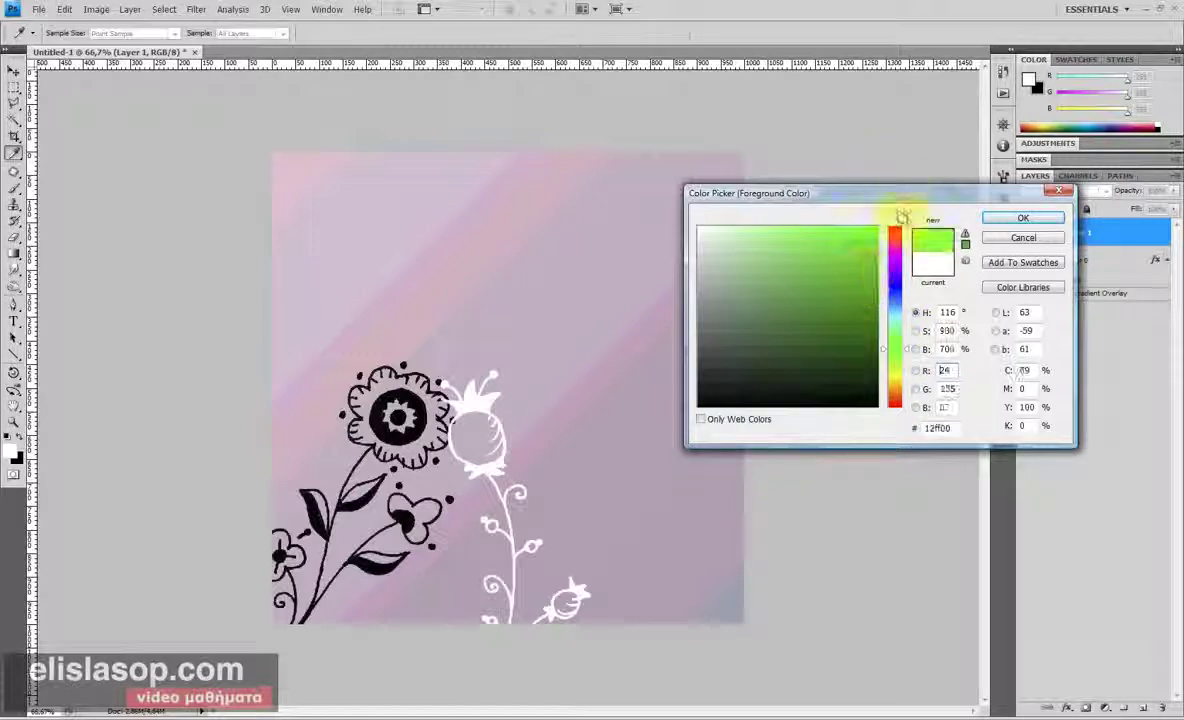
click(876, 259)
click(1020, 218)
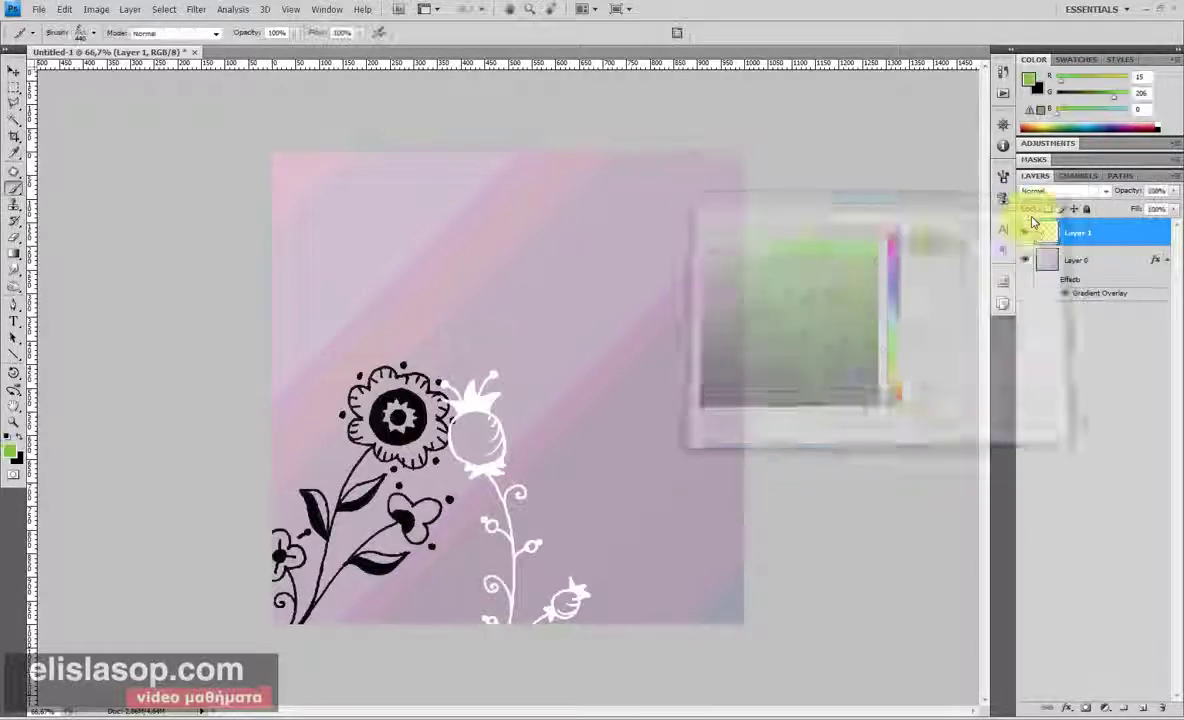
drag(342, 264, 264, 128)
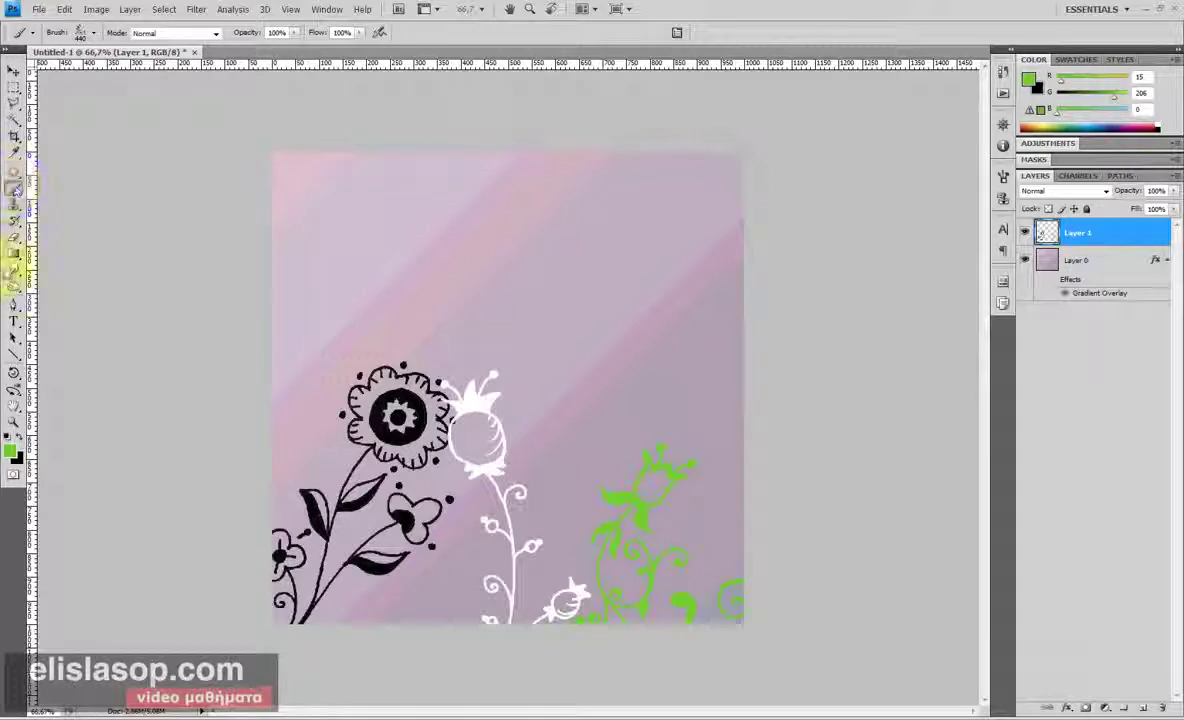
click(14, 321)
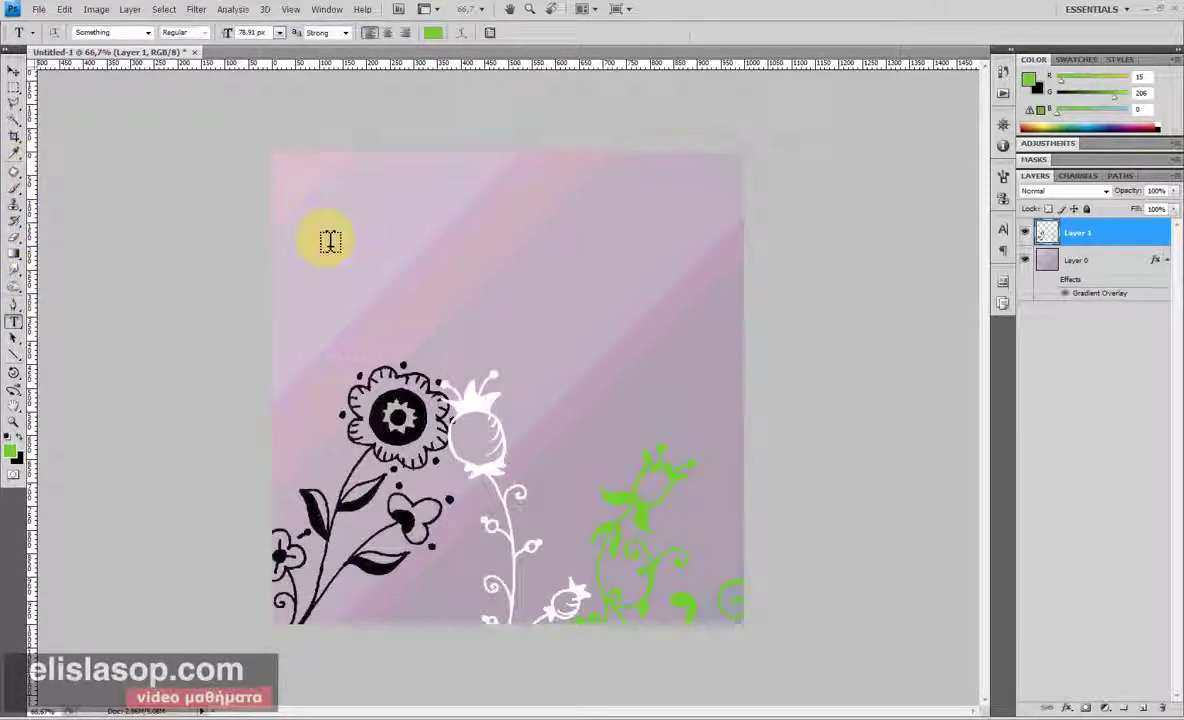
click(305, 282)
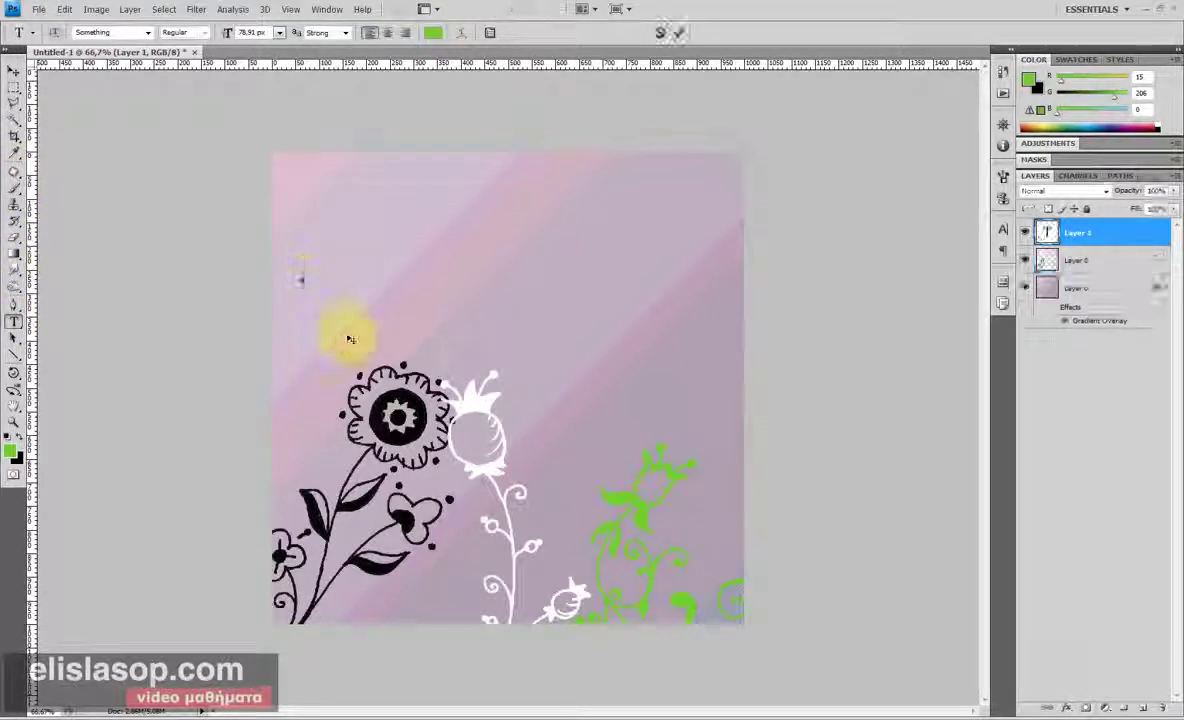
text(www.elislasop.com)
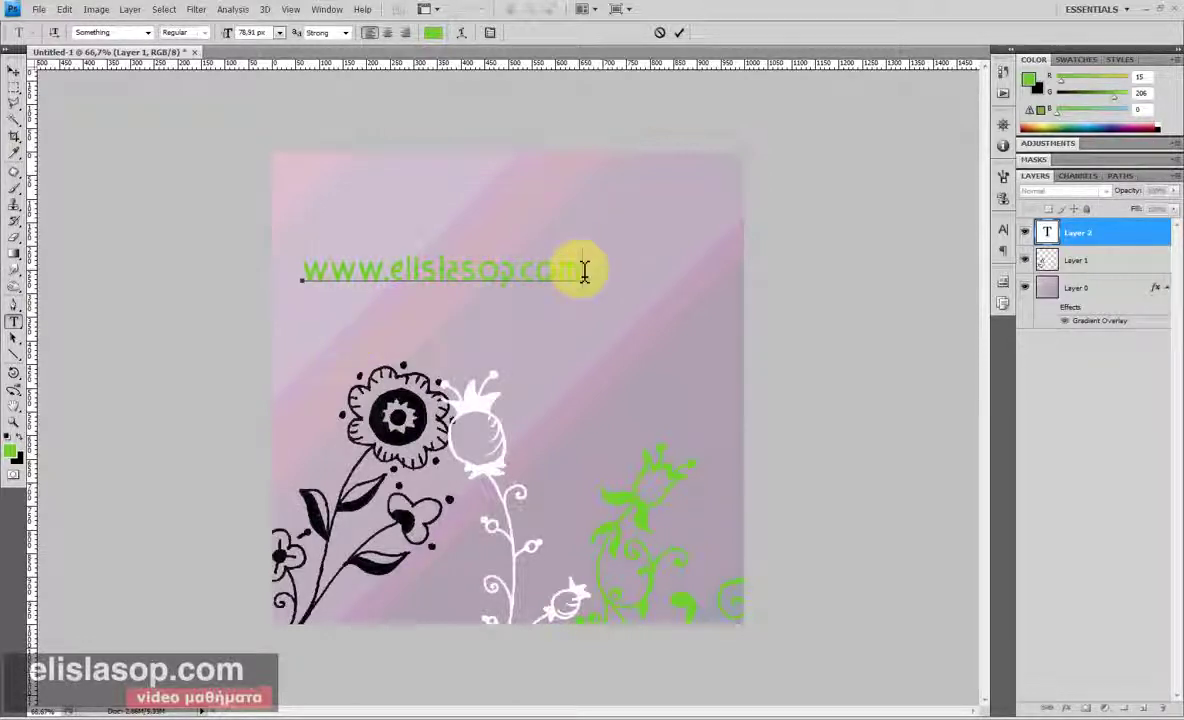
drag(578, 266, 302, 268)
click(433, 32)
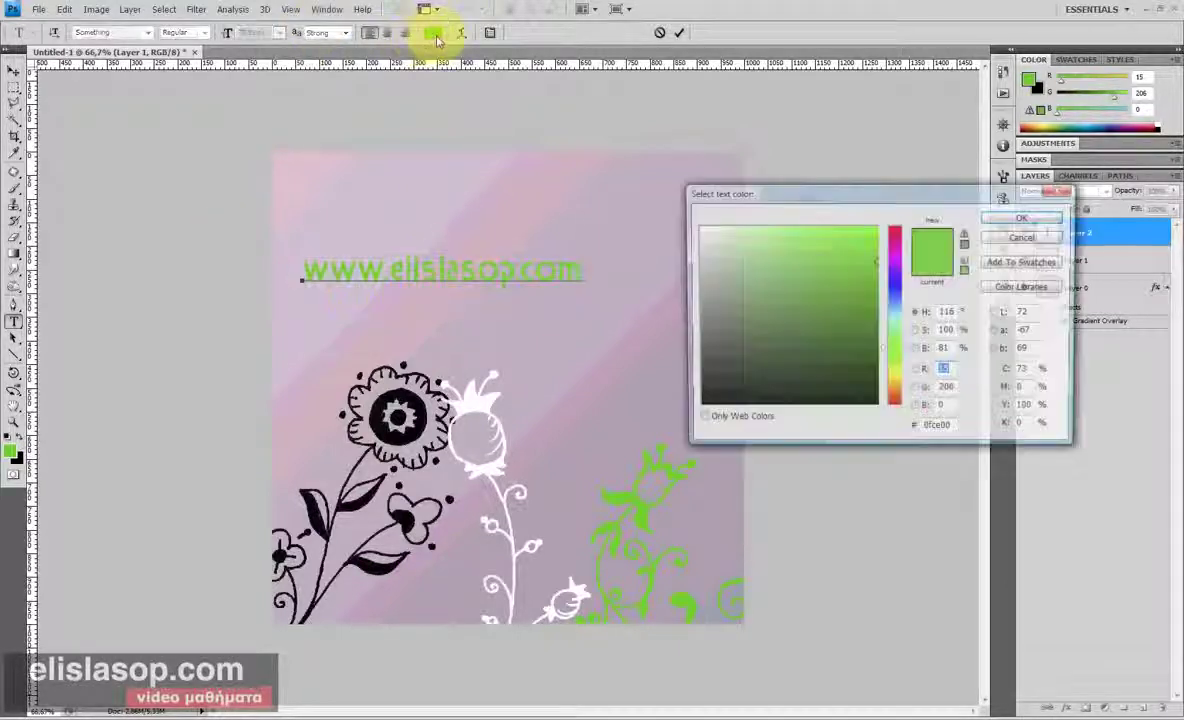
click(727, 248)
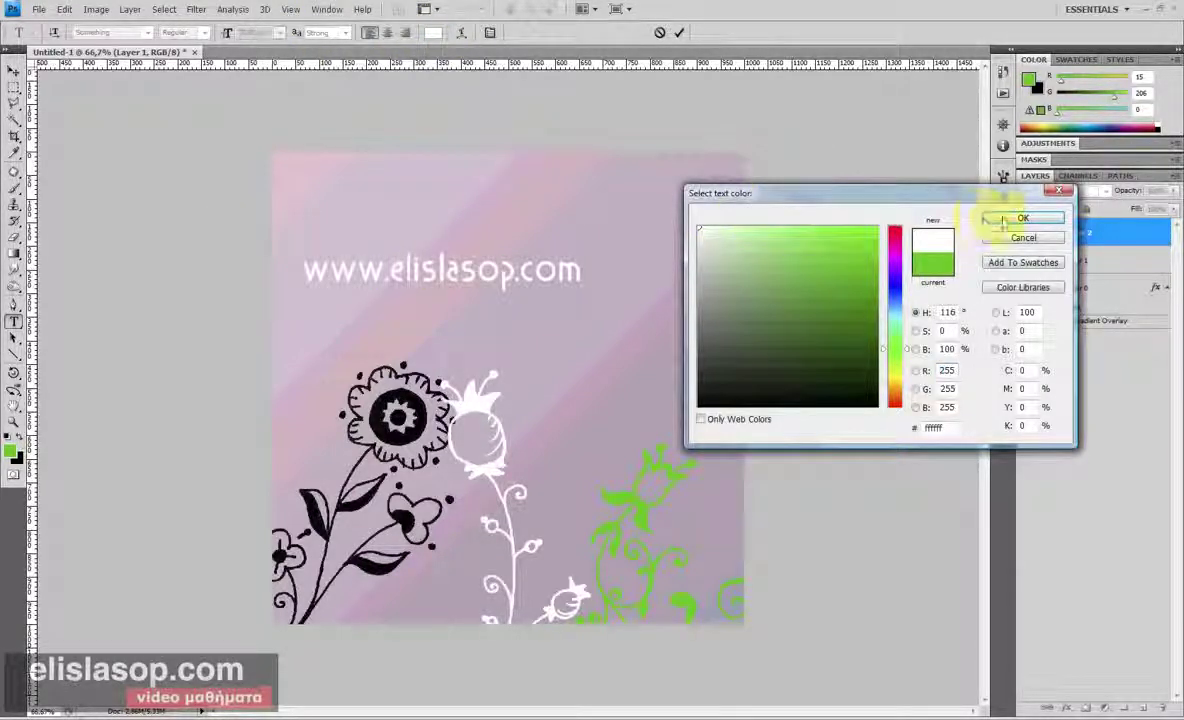
click(1020, 218)
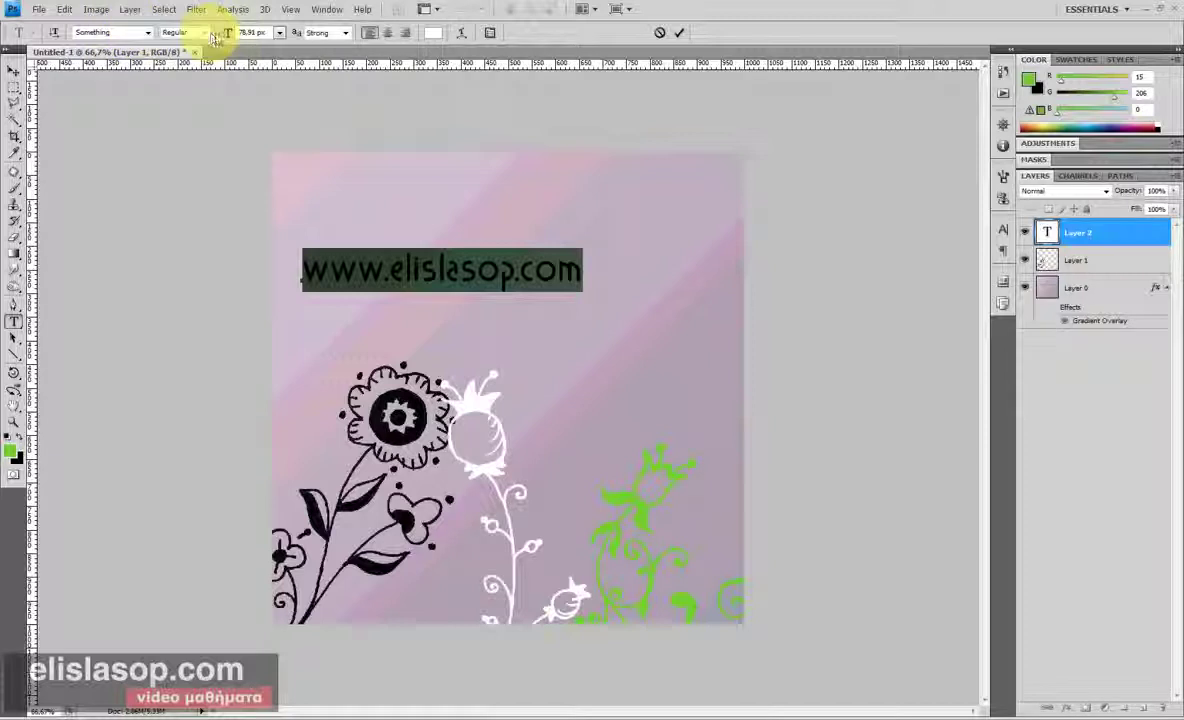
drag(222, 35, 248, 40)
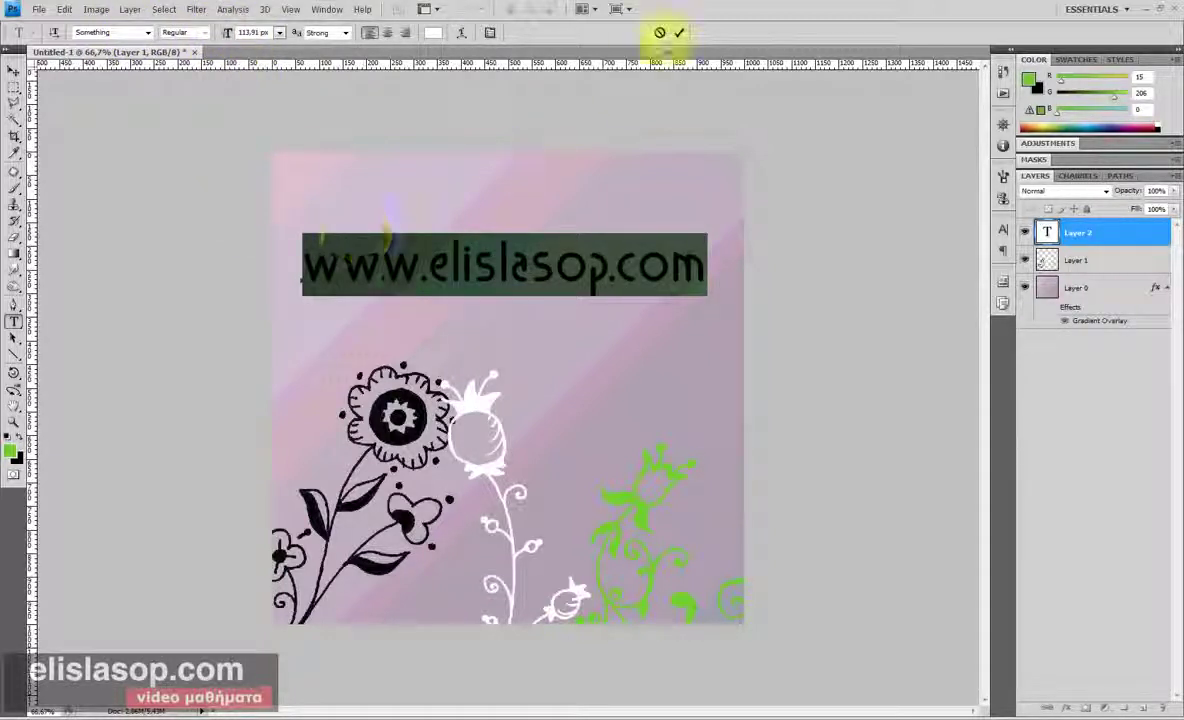
click(676, 36)
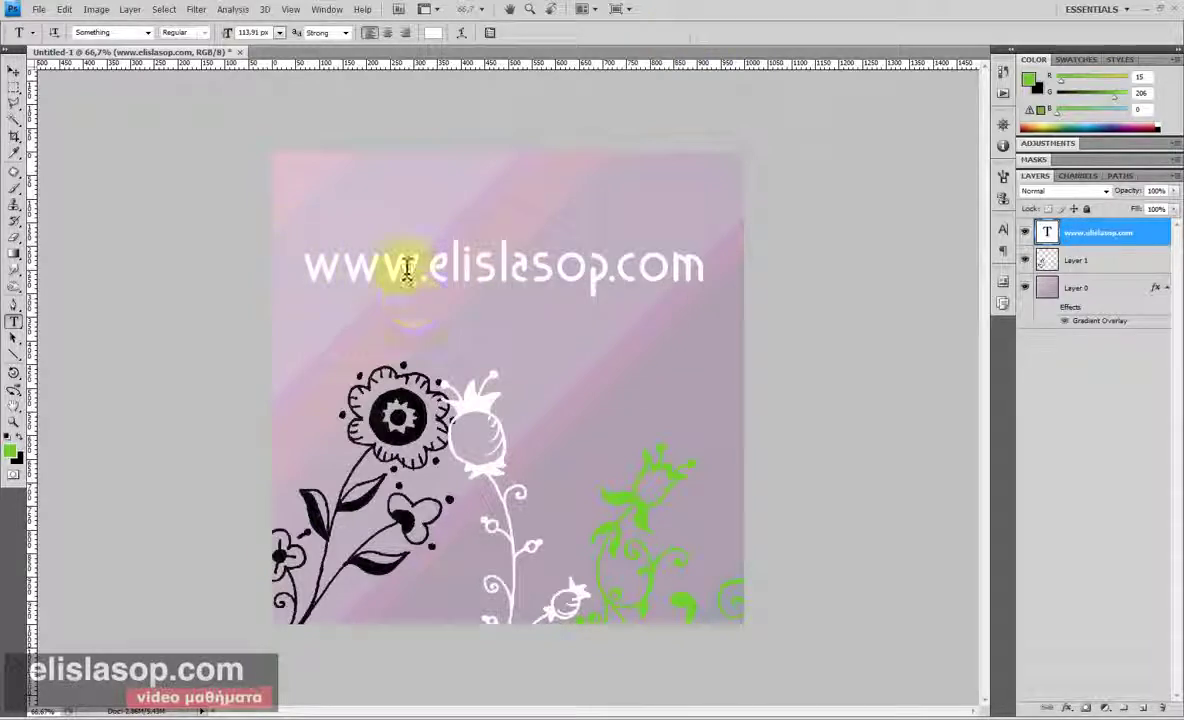
Step: View the design at 100% with panels hidden, pan to the text, and select 'elislasop.com'
scroll(450, 275, up, 1)
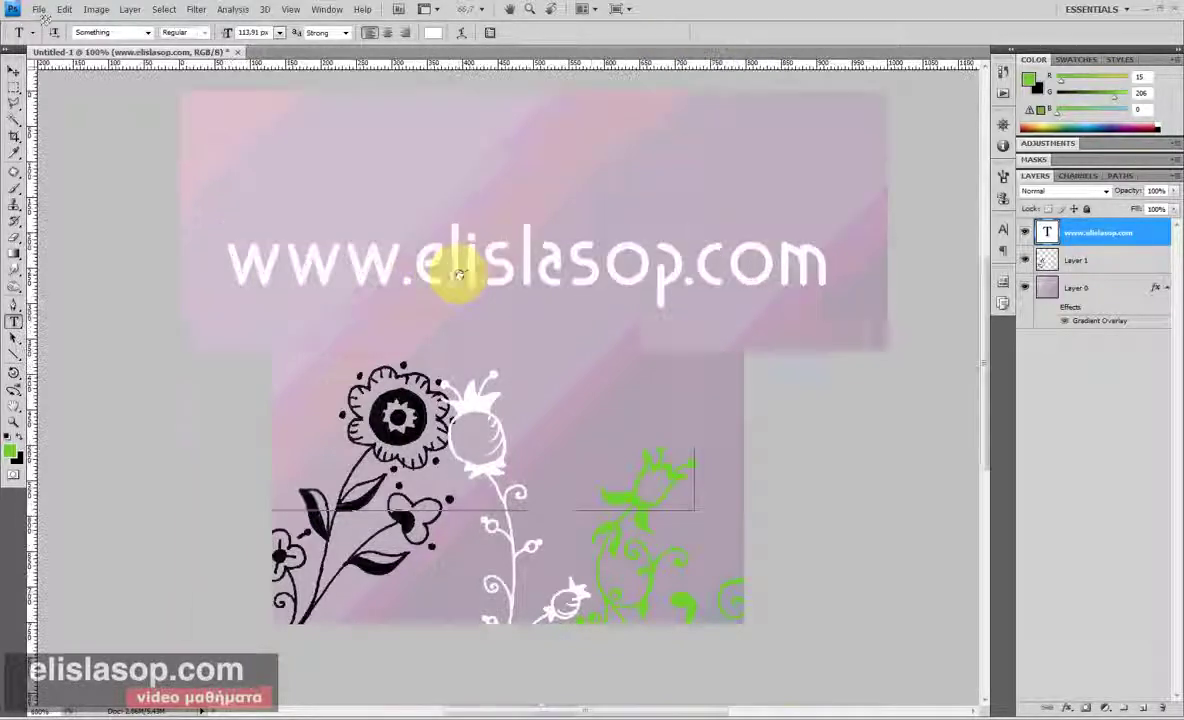
key(Tab)
drag(459, 272, 454, 207)
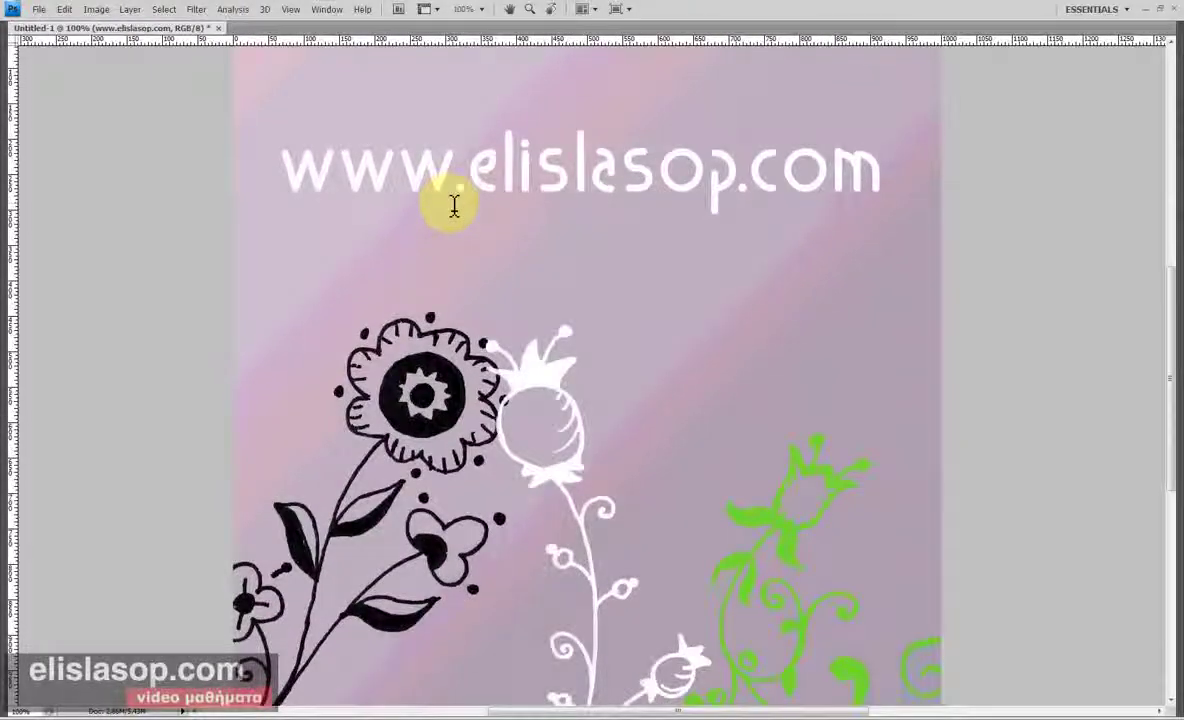
drag(468, 183, 913, 180)
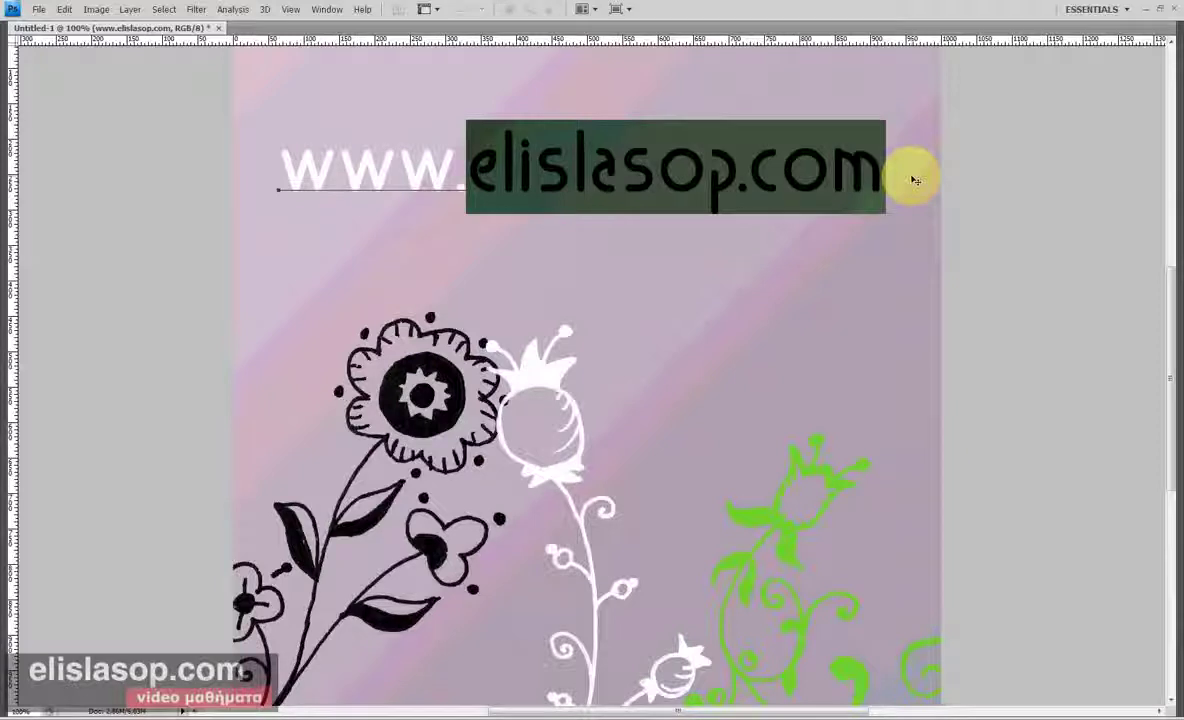